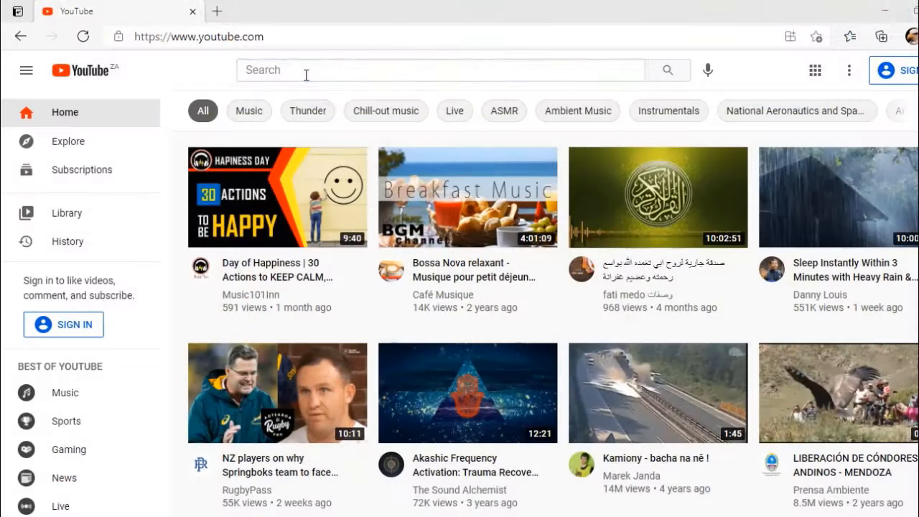
- Search YouTube for "circular motion in camtasia"
left_click(306, 75)
type("circu")
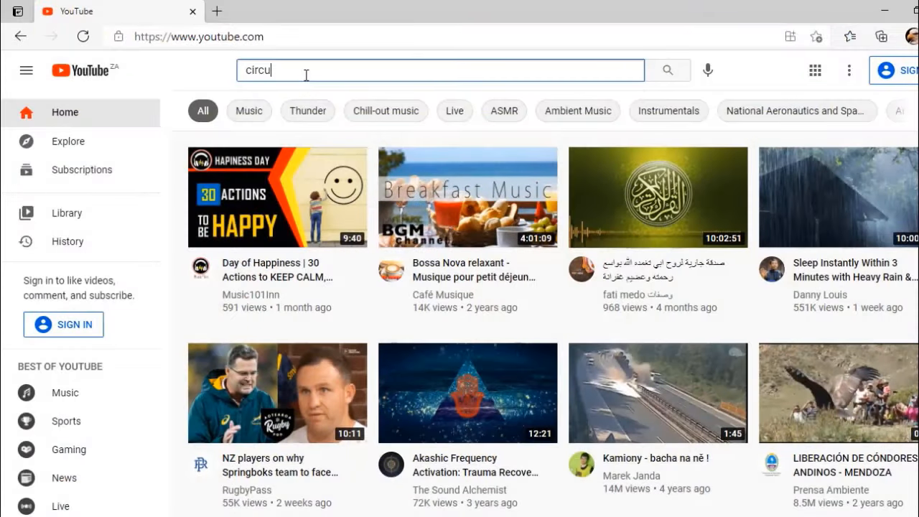
type("lar motion ")
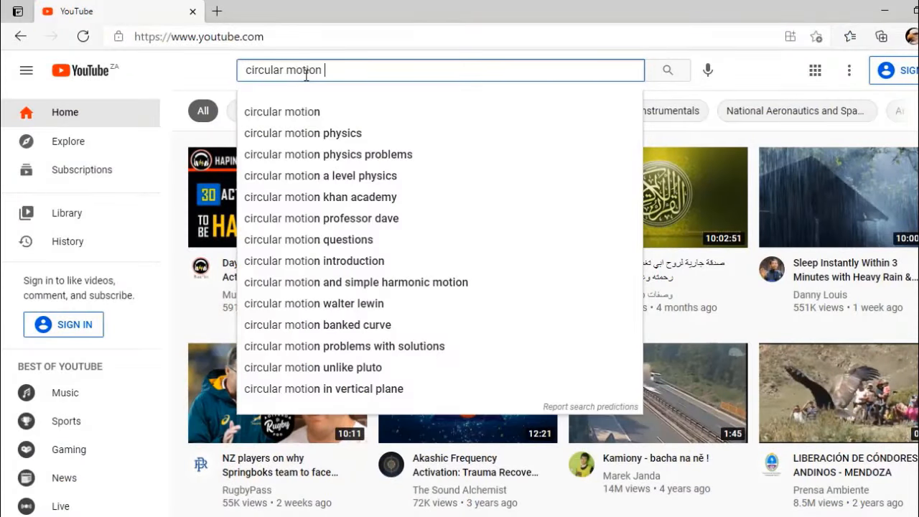
type("in cam")
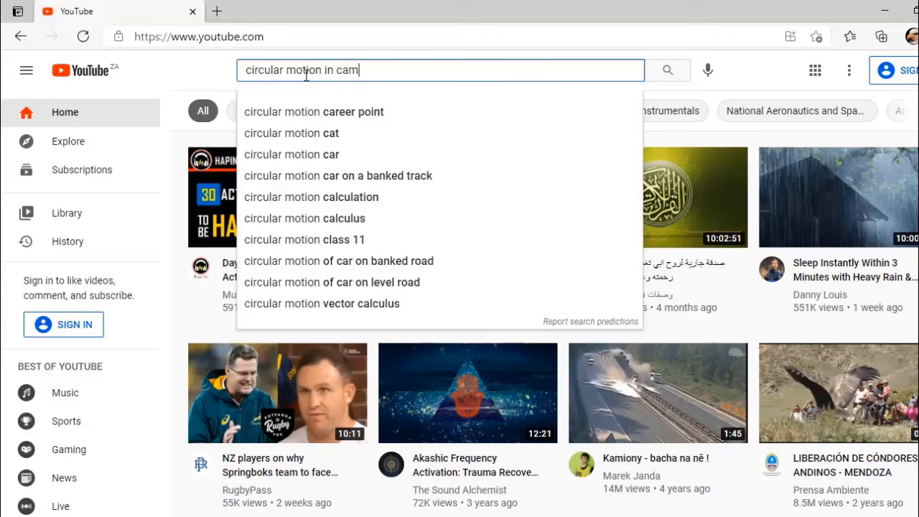
type("tasia")
key("Return")
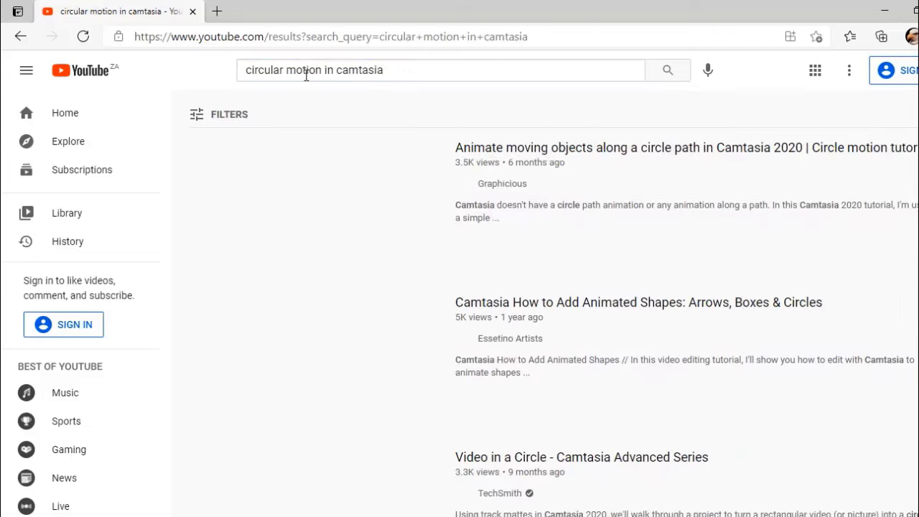
- Open the circle path animation tutorial for Camtasia 2020 from the results and skim ahead through the video to about 9:17
mouse_move(308, 211)
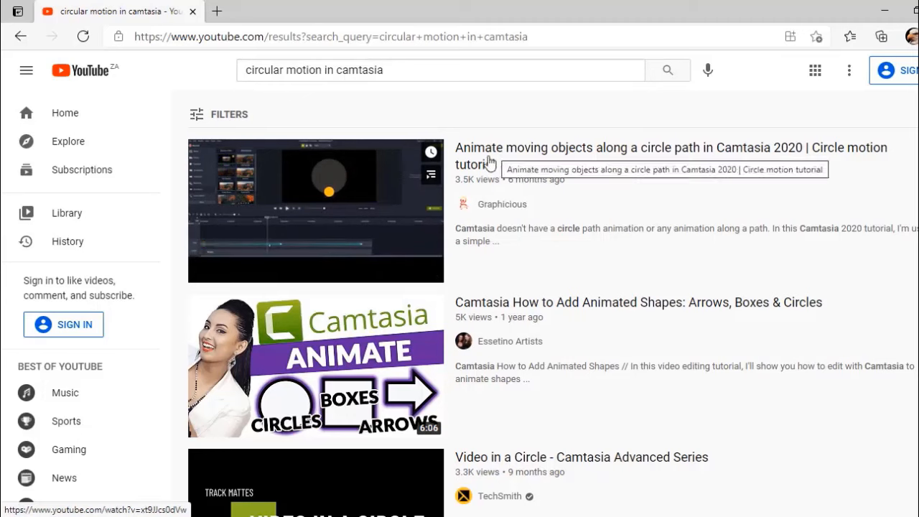
left_click(306, 228)
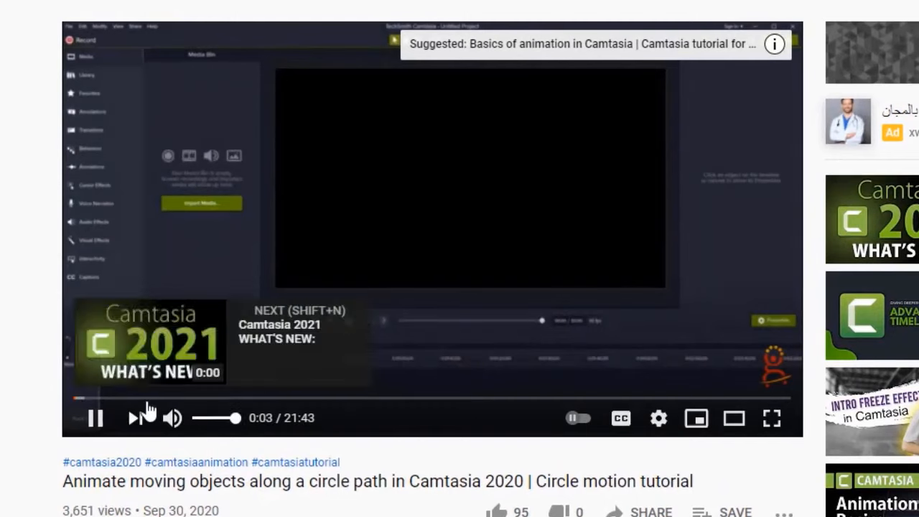
left_click(148, 399)
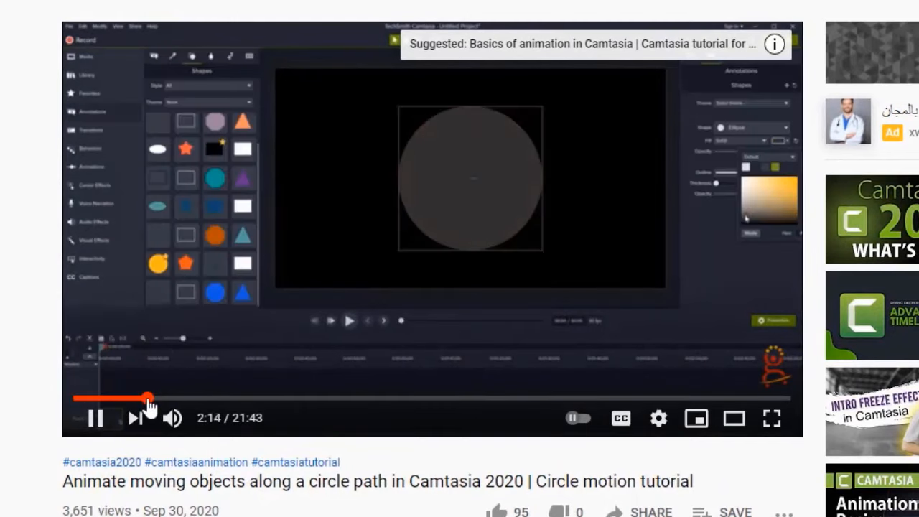
left_click(247, 399)
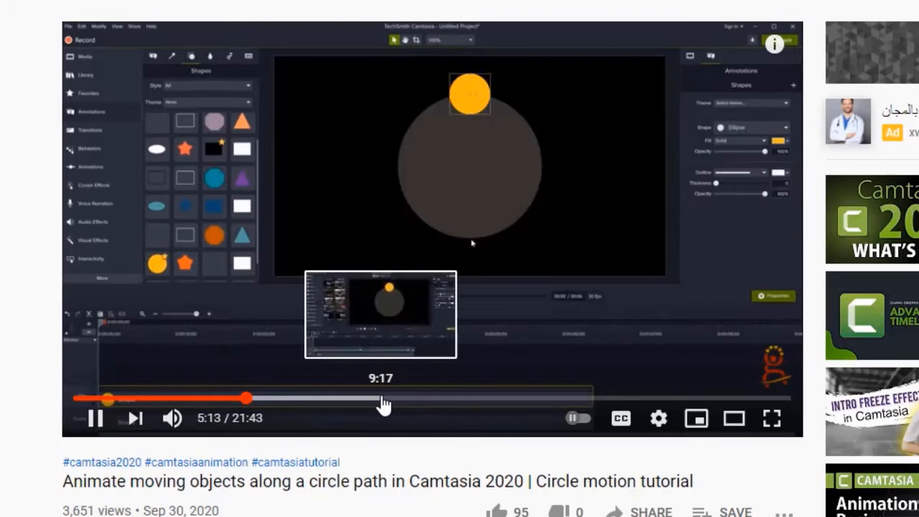
left_click(382, 399)
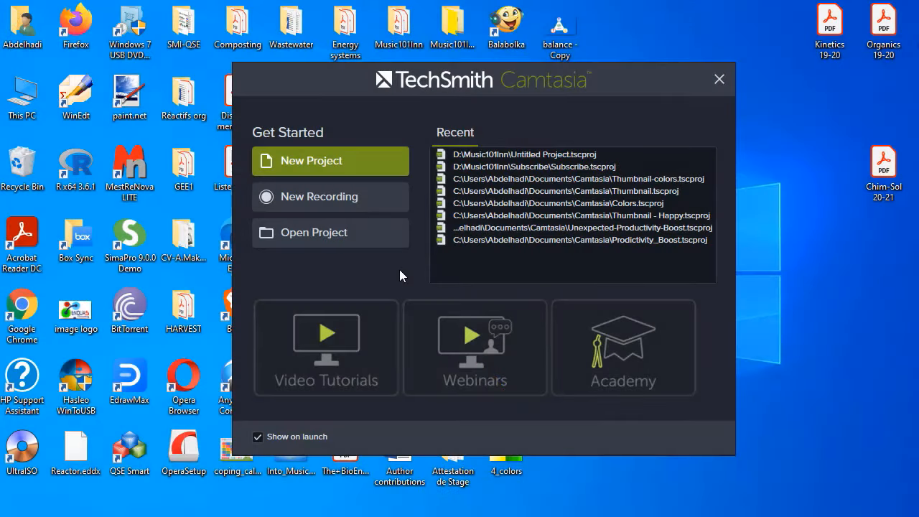
- Start a new project in Camtasia and browse the annotation shapes with the style filter set to All
left_click(316, 167)
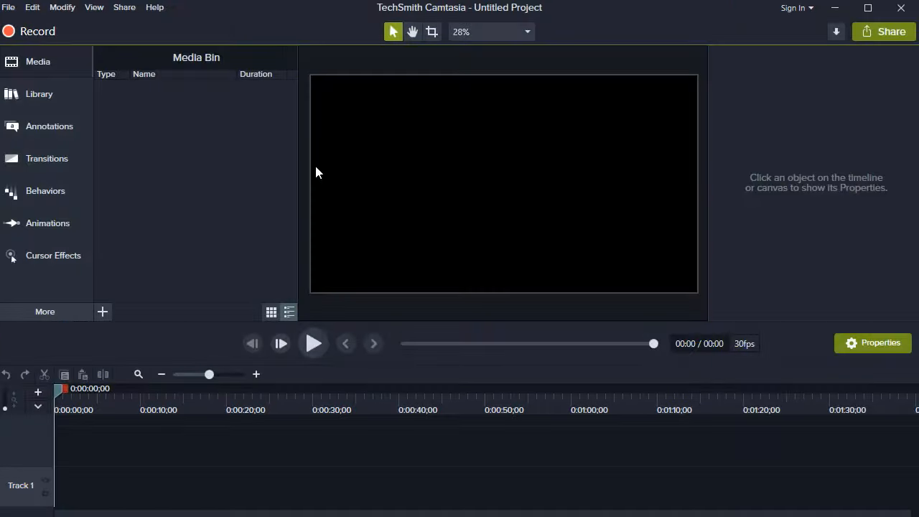
left_click(43, 129)
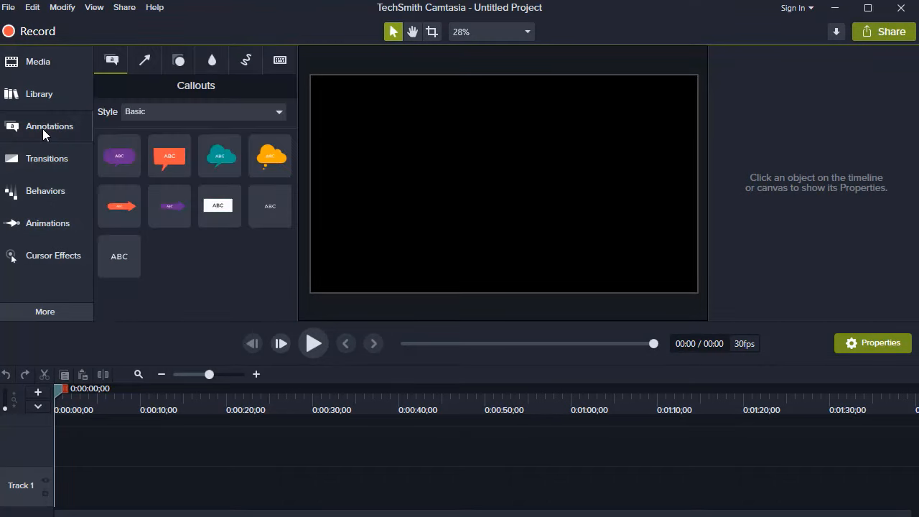
left_click(181, 61)
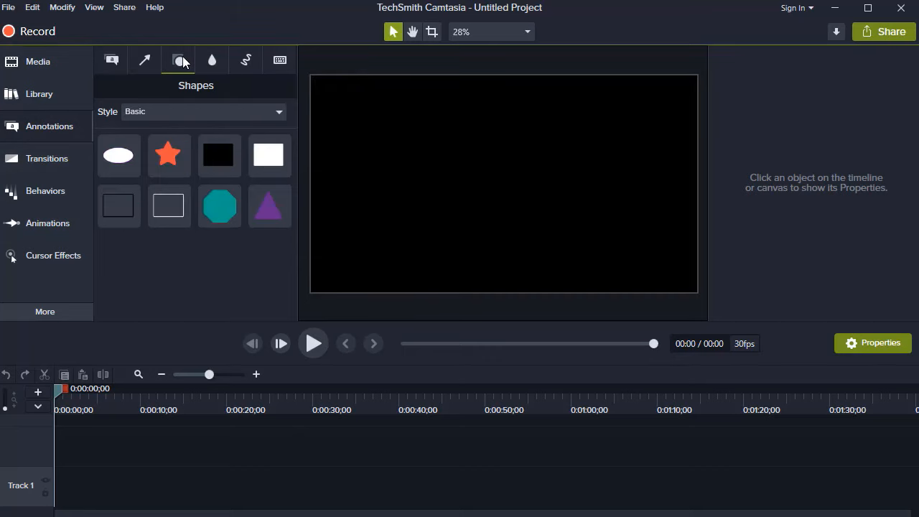
left_click(177, 109)
left_click(165, 131)
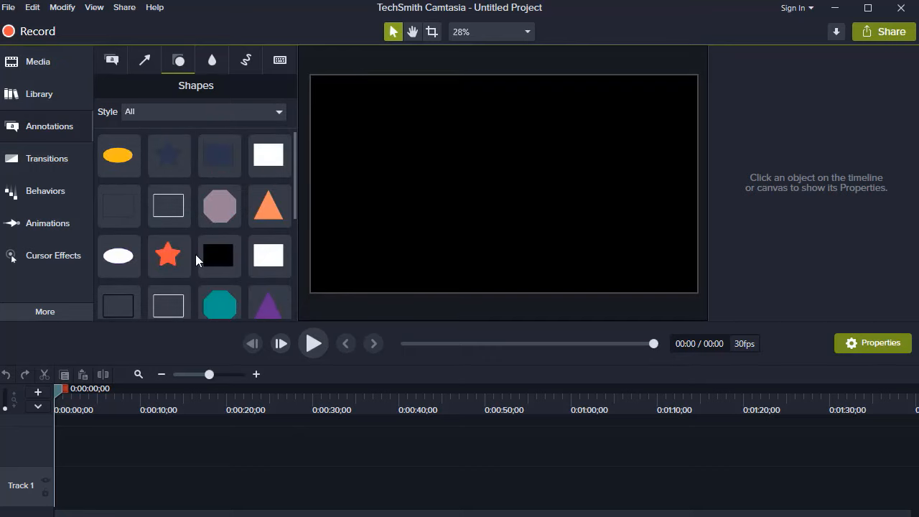
scroll(195, 254, "down", 5)
scroll(196, 254, "up", 5)
scroll(196, 254, "down", 5)
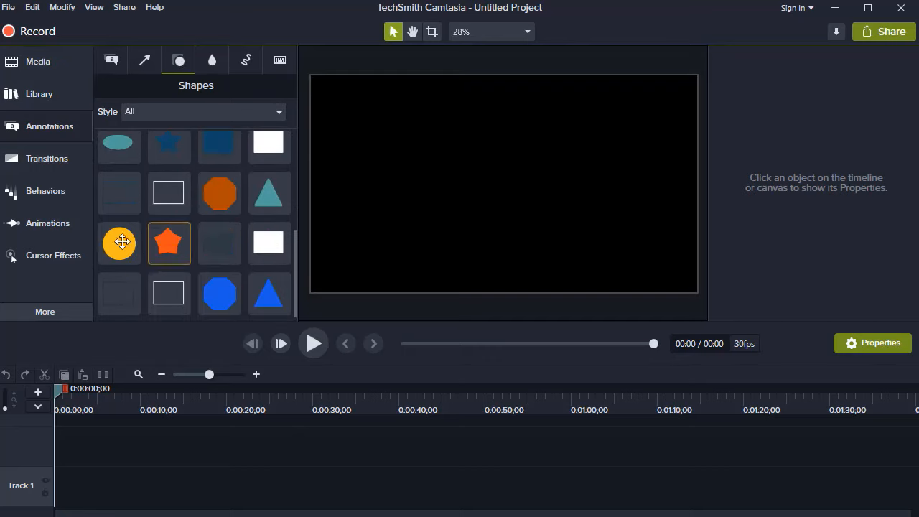
scroll(185, 242, "up", 4)
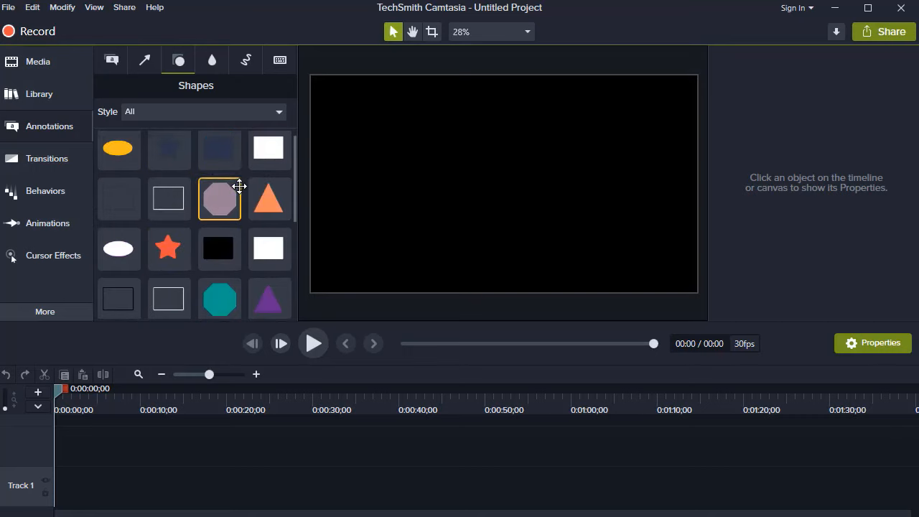
scroll(239, 186, "up", 1)
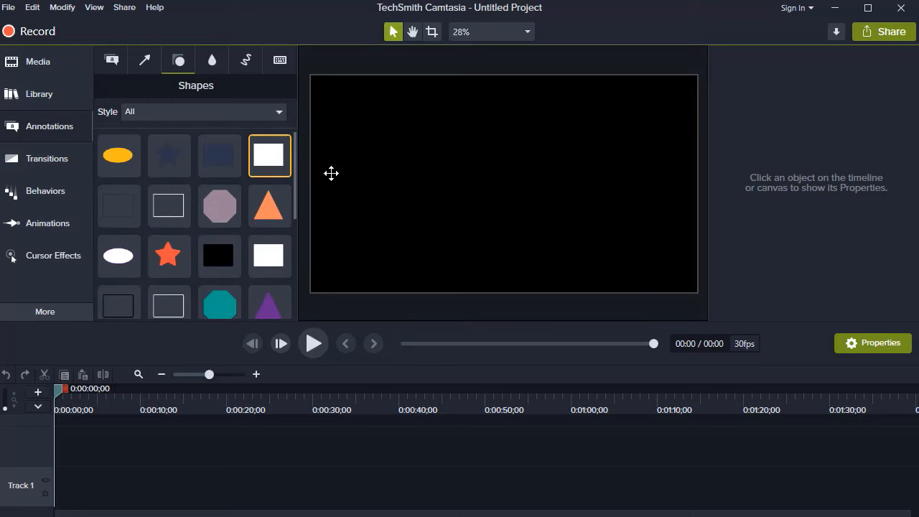
left_click_drag(331, 173, 462, 193)
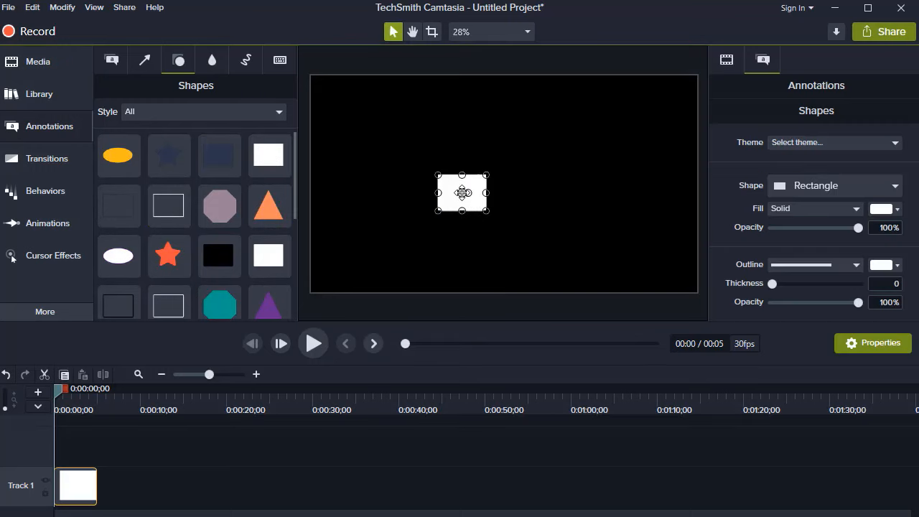
key("Delete")
left_click_drag(274, 157, 175, 449)
key("Delete")
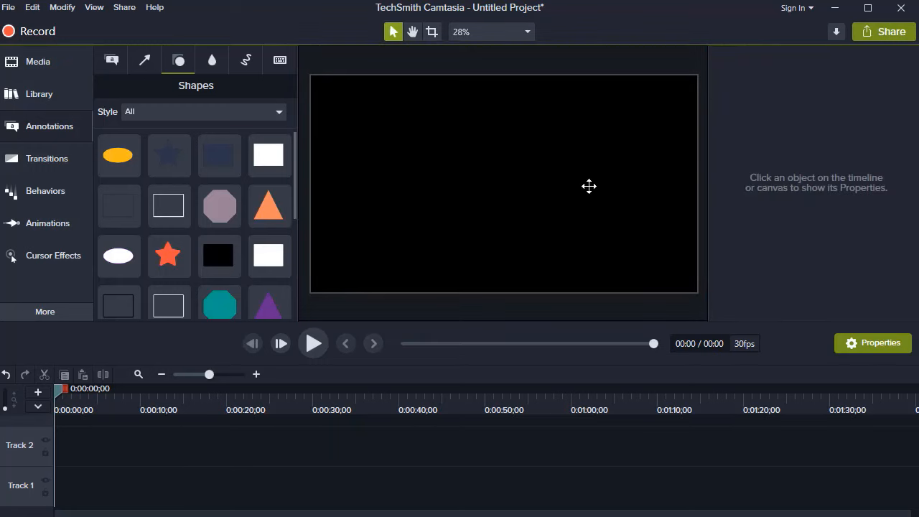
- Place a white rectangle at the canvas's upper centre and reshape it into a narrow vertical bar spanning nearly the full canvas height
left_click_drag(272, 156, 503, 88)
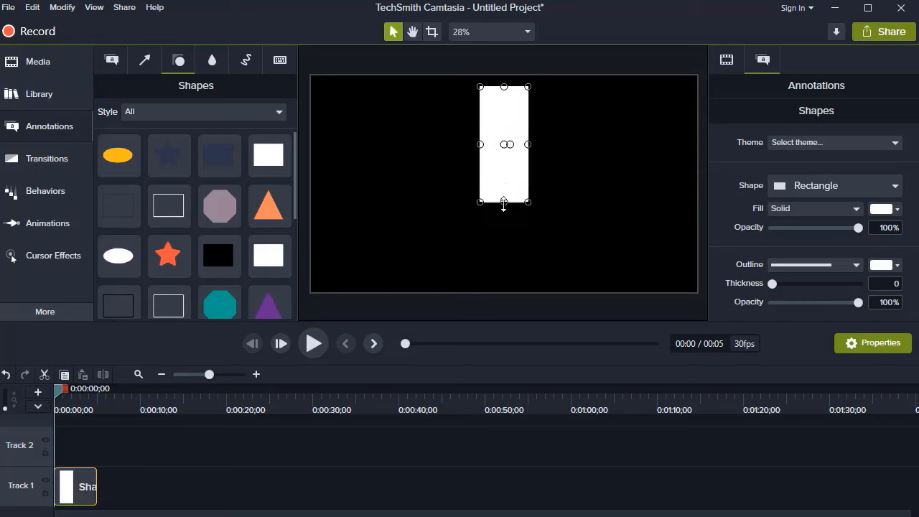
left_click_drag(505, 203, 505, 280)
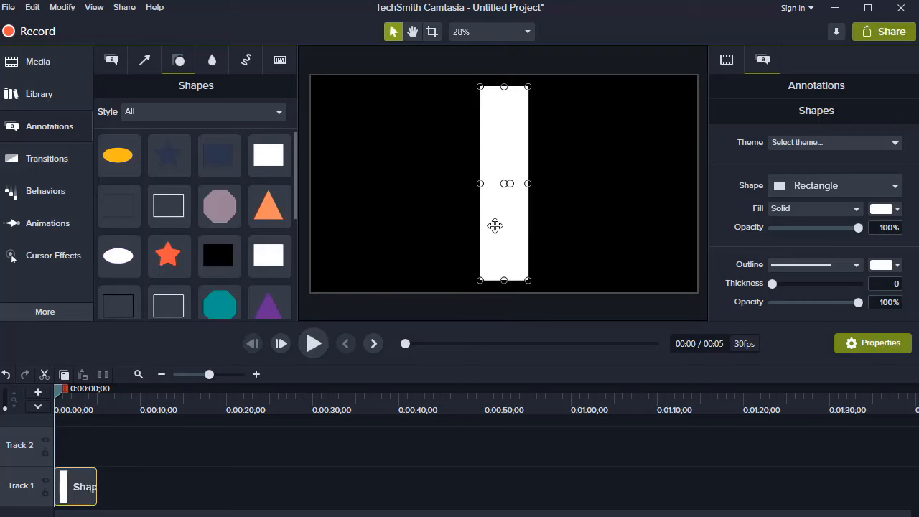
left_click_drag(480, 184, 508, 204)
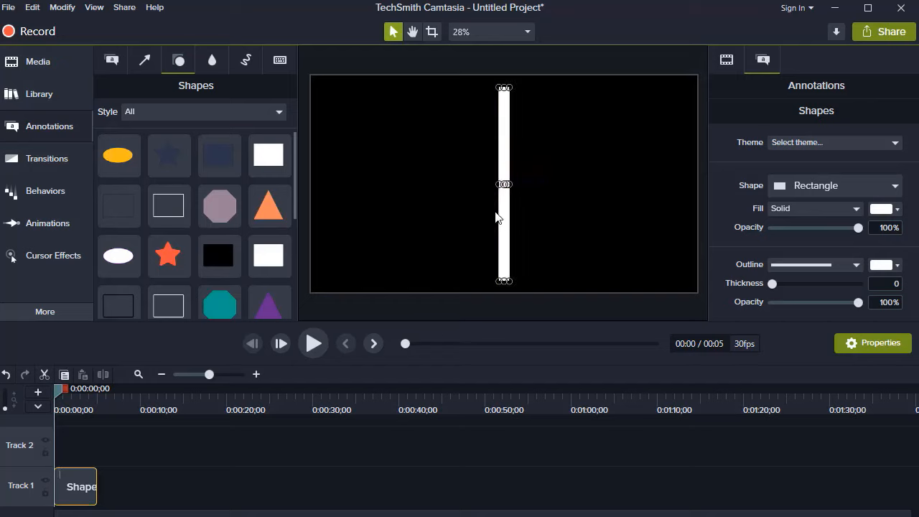
- Place a solid yellow circle on the canvas, centred over the upper end of the white bar
scroll(182, 234, "down", 2)
scroll(181, 234, "down", 2)
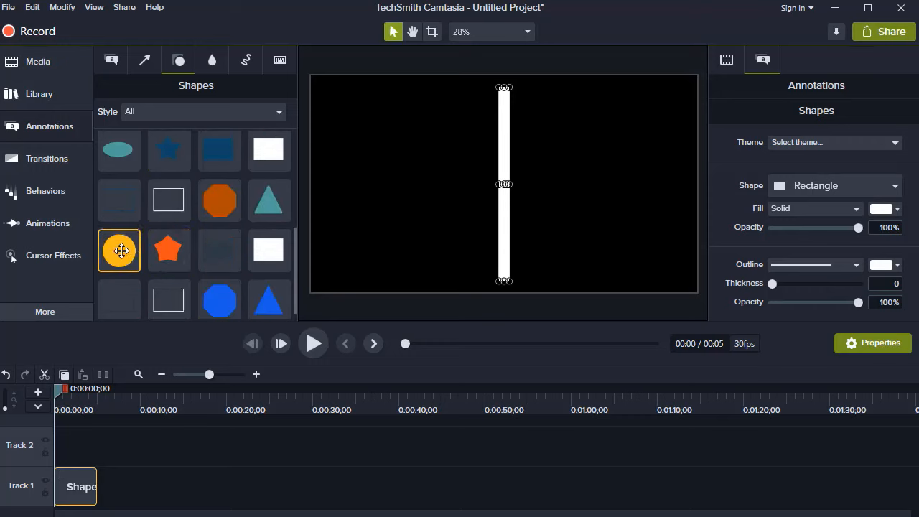
left_click_drag(127, 250, 505, 95)
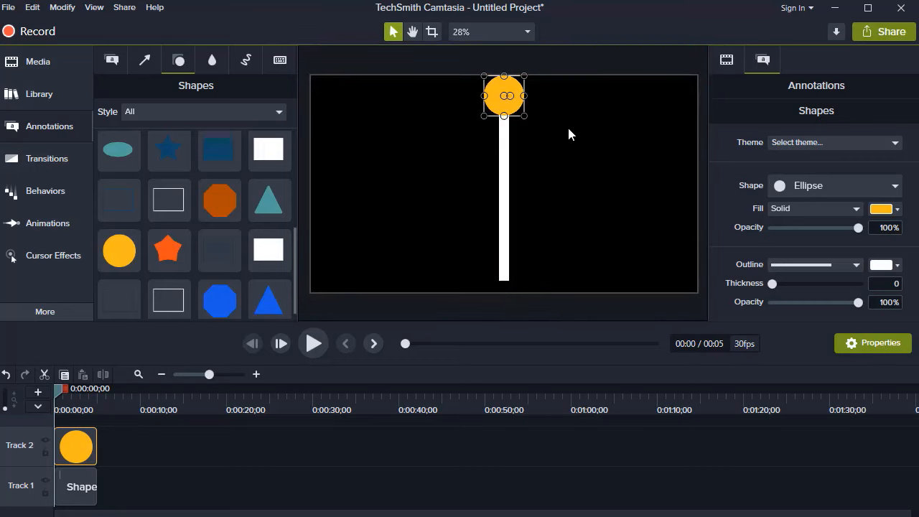
- Group the yellow circle on Track 2 and the white bar on Track 1 into a single object
left_click(142, 507)
left_click(257, 375)
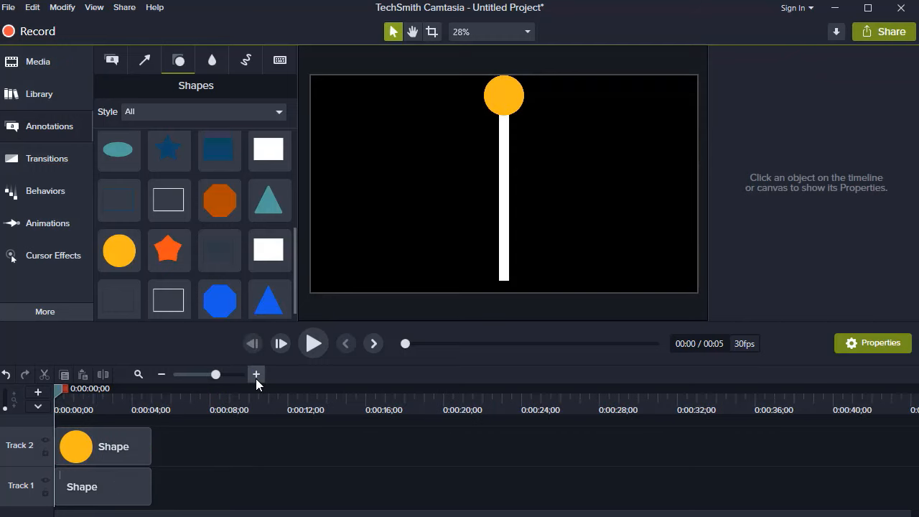
left_click(256, 375)
left_click(213, 456)
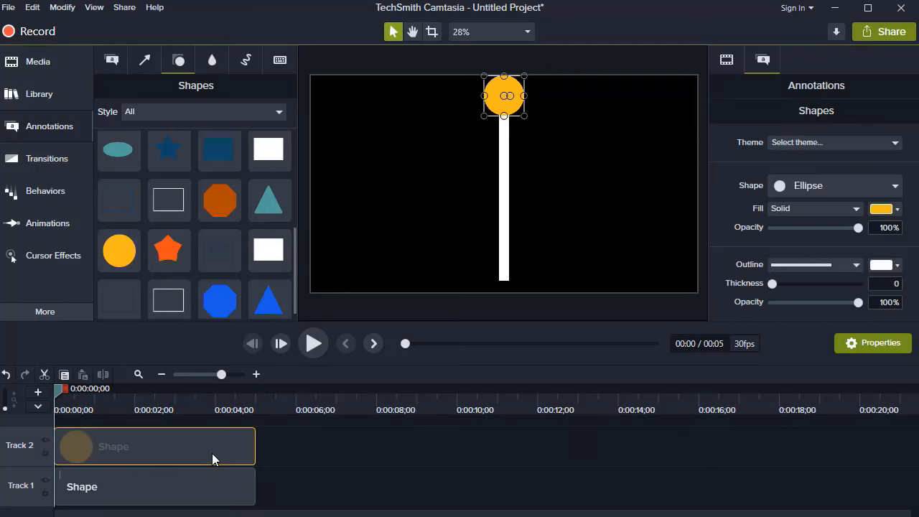
left_click(216, 495, "ctrl")
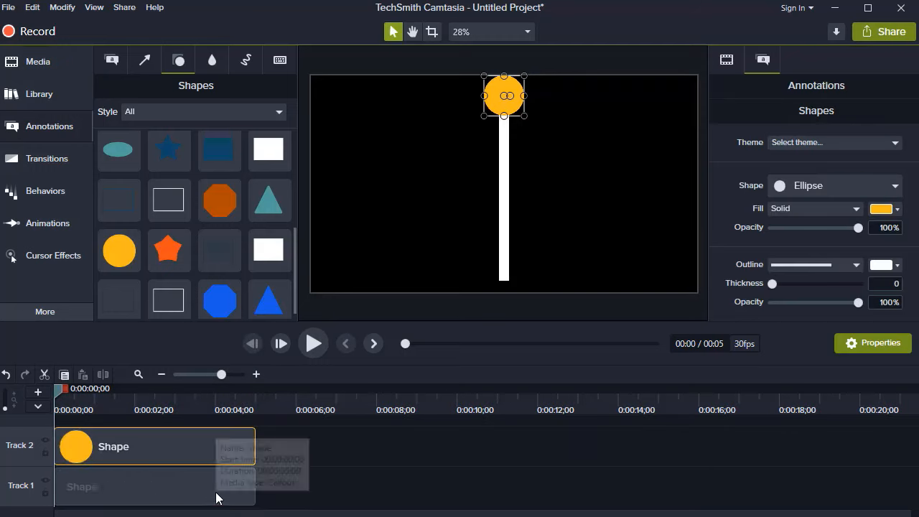
left_click(420, 497)
left_click_drag(288, 505, 203, 436)
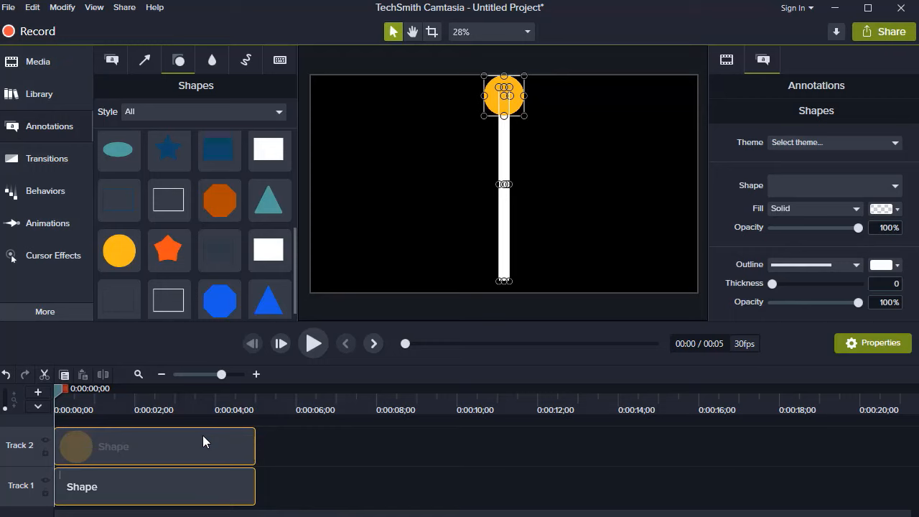
right_click(207, 488)
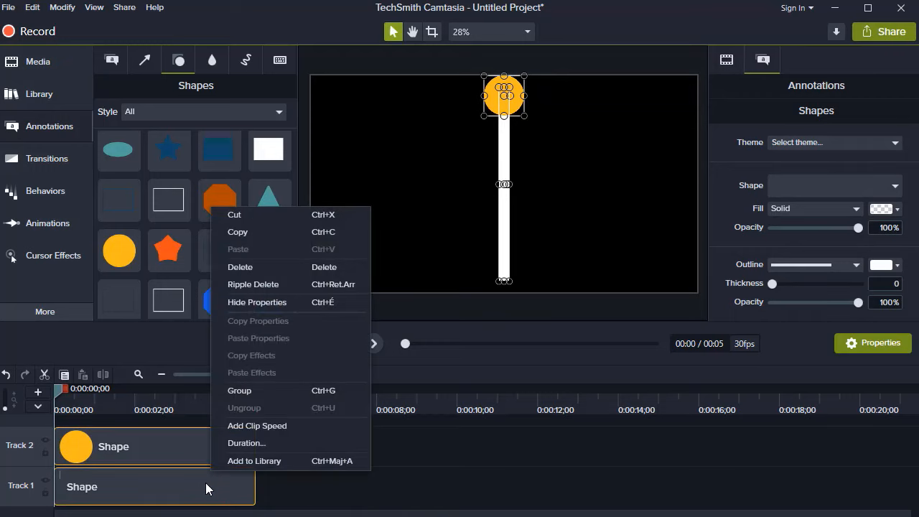
left_click(240, 391)
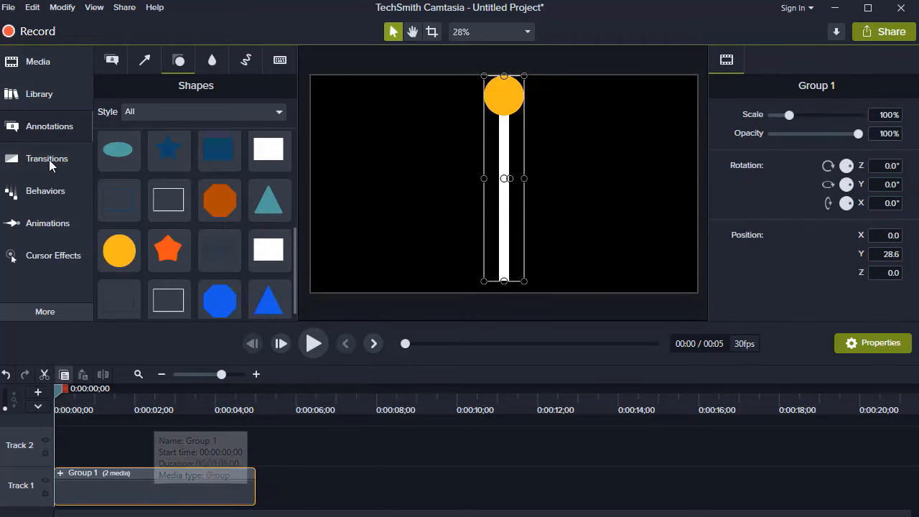
- Add a Custom animation to the grouped circle and bar, ending at about 0:00:03;17 on the timeline
left_click(39, 229)
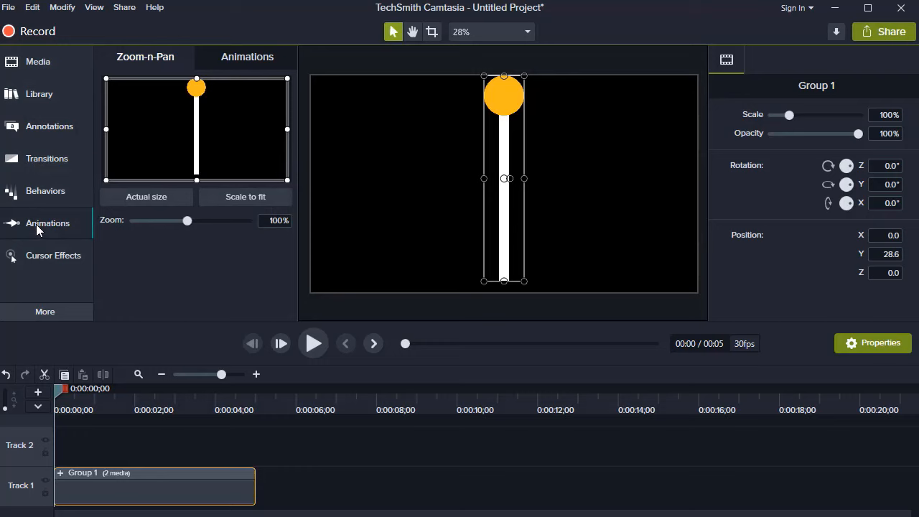
left_click(248, 59)
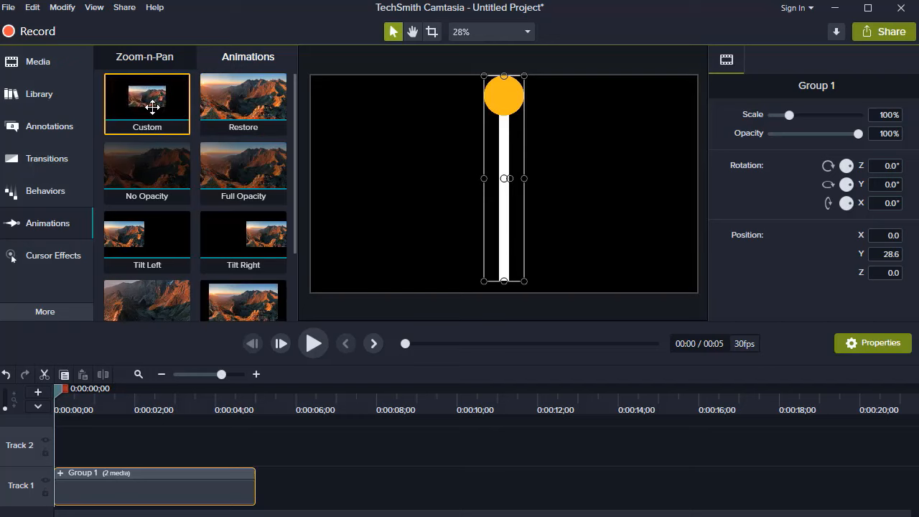
left_click_drag(152, 108, 201, 494)
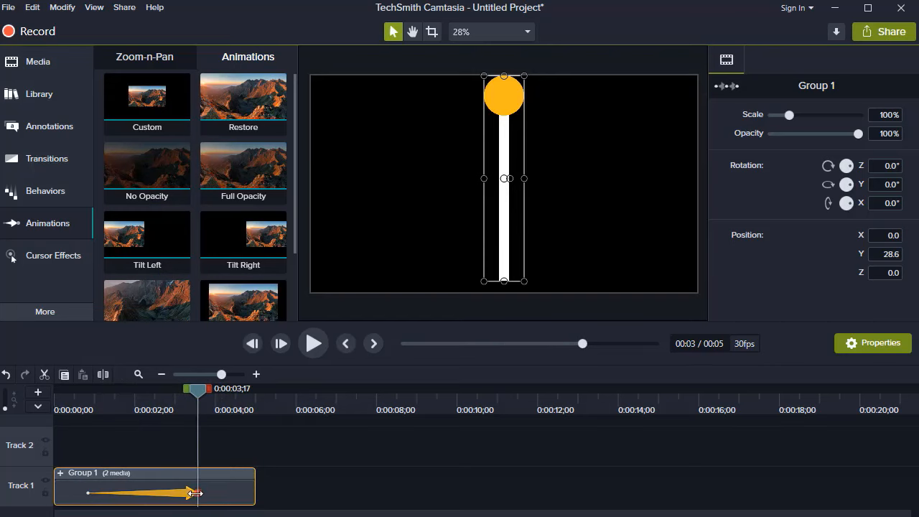
- Set the group's Z rotation to 90° at the end of the animation and play the result from near the start
left_click(86, 494)
left_click(197, 494)
key("Return")
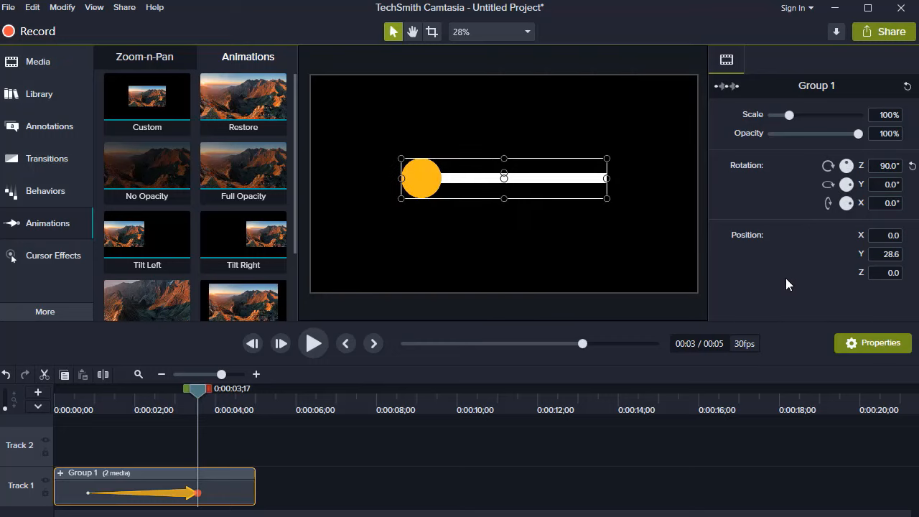
left_click(58, 406)
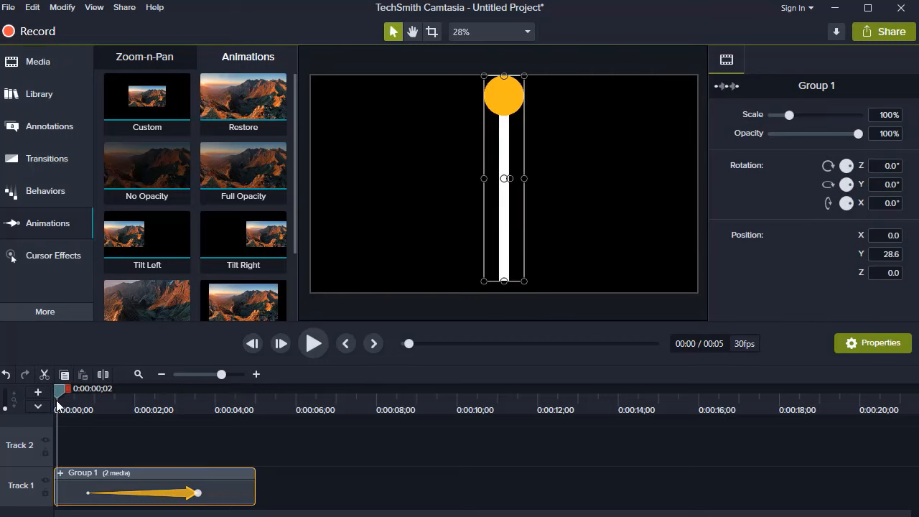
left_click(314, 344)
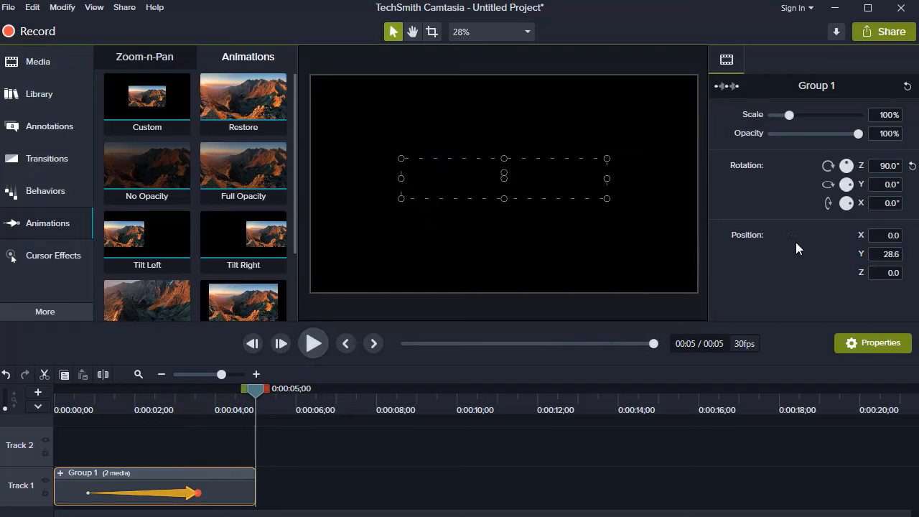
- Set the group's Z rotation to 180° at the end of the animation and play it from near the start
left_click(881, 166)
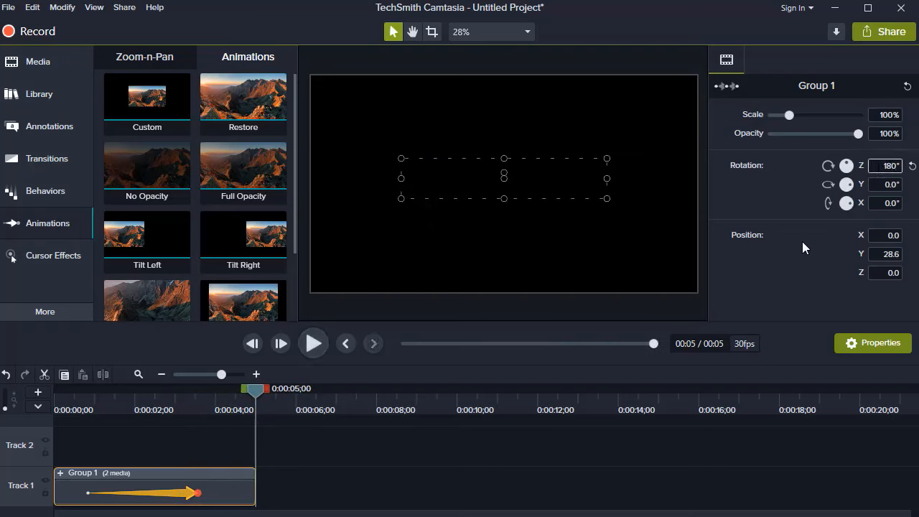
type("180")
key("Return")
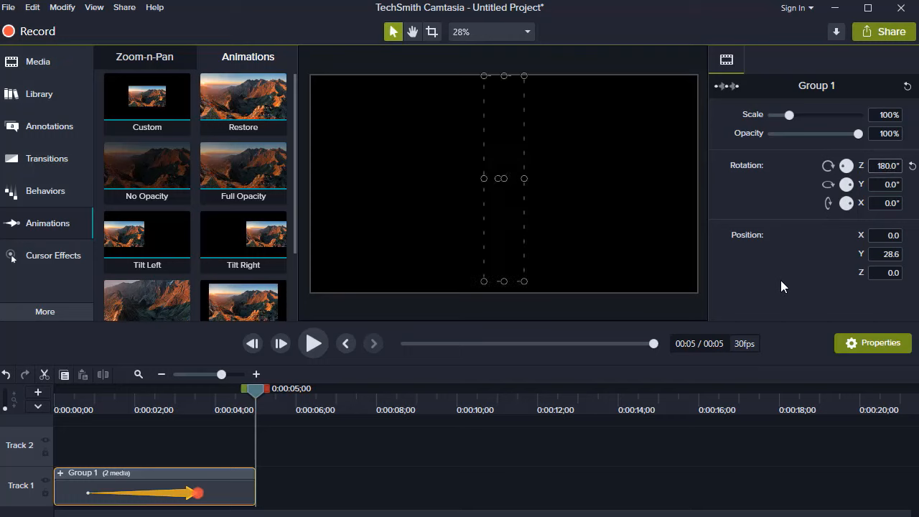
left_click(67, 400)
left_click(314, 344)
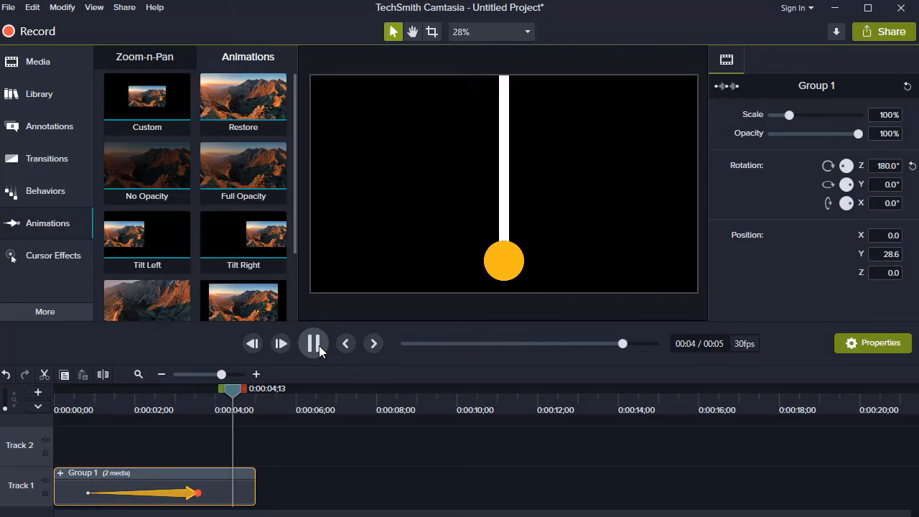
left_click(319, 346)
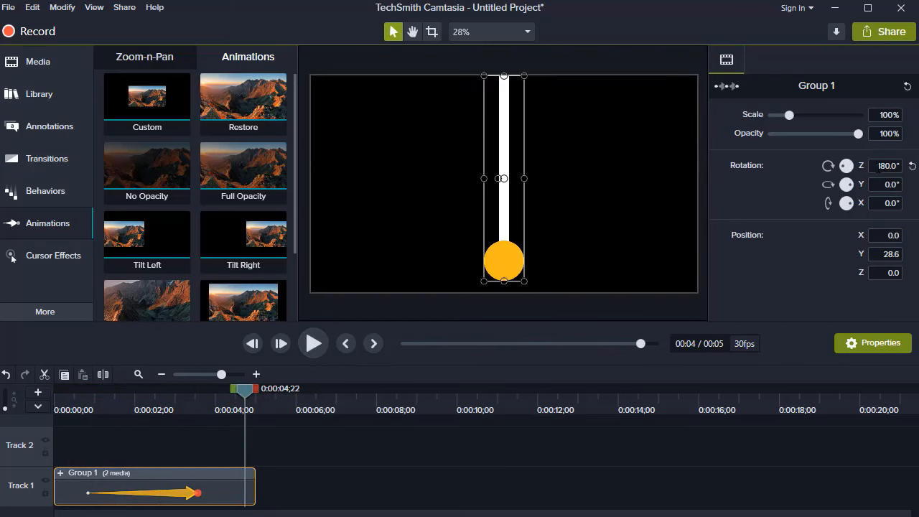
- Set the group's Z rotation to 360° at the end of the animation and preview the full turn
left_click(878, 166)
left_click(785, 285)
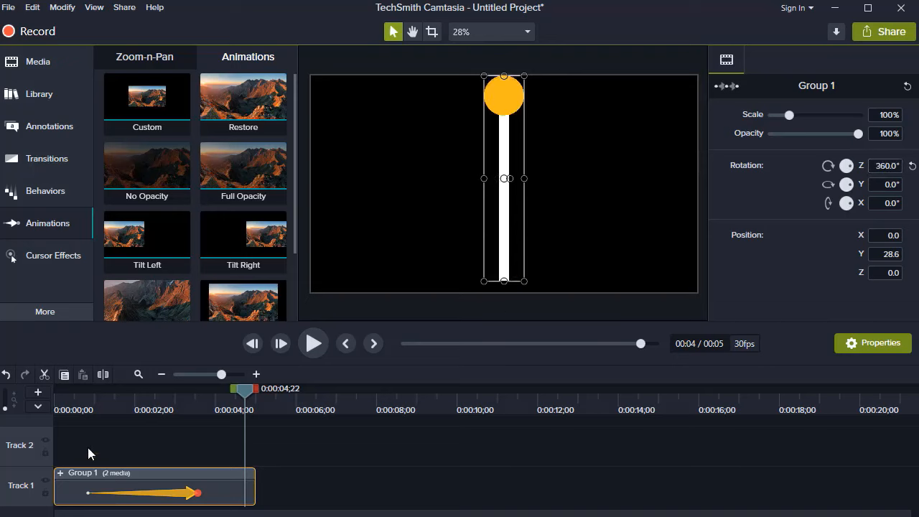
left_click(84, 410)
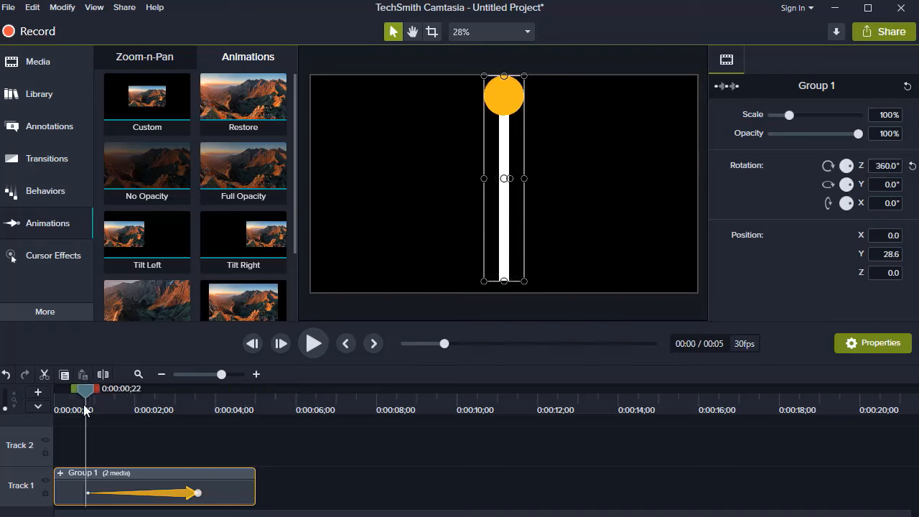
left_click(318, 347)
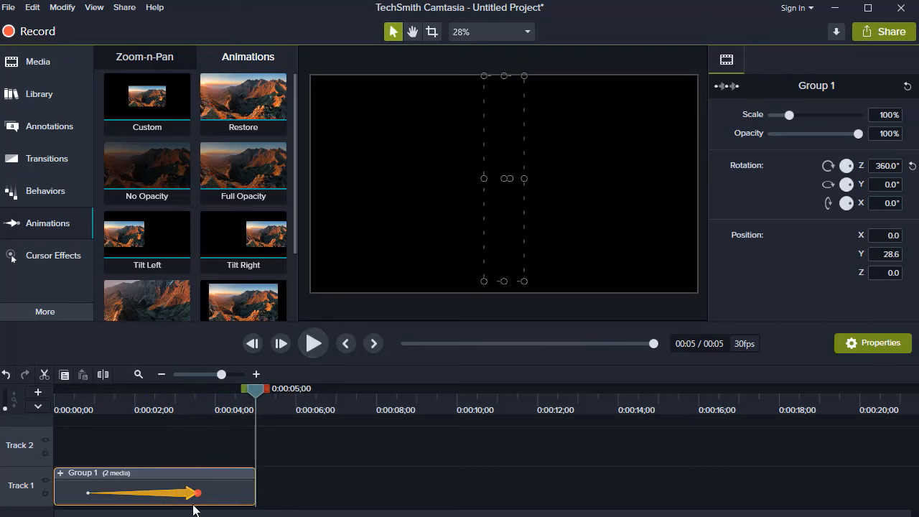
left_click(143, 408)
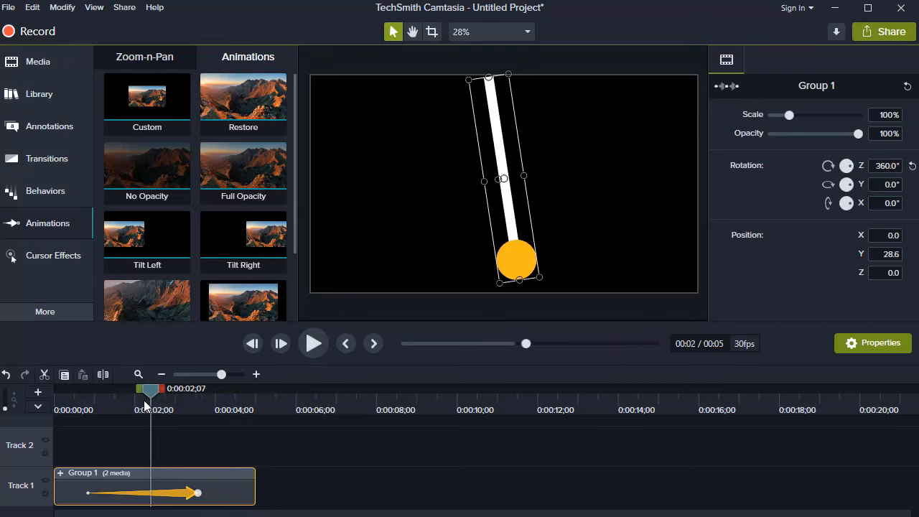
left_click(84, 408)
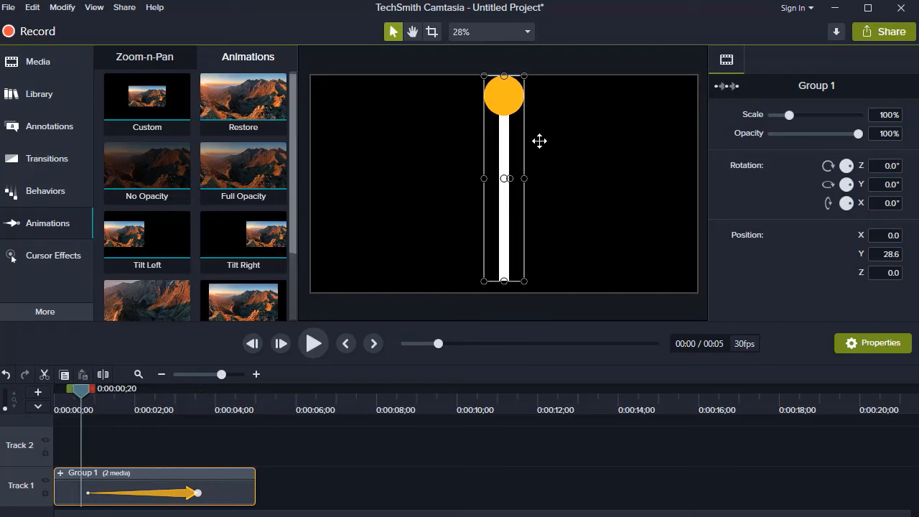
- Expand the group and apply the Remove a Color visual effect to the white bar on Track 1
left_click(505, 227)
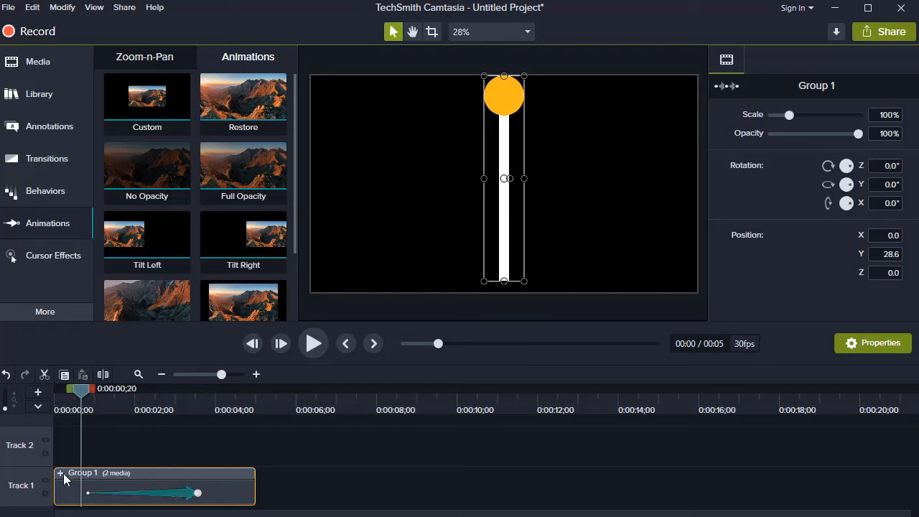
left_click(61, 473)
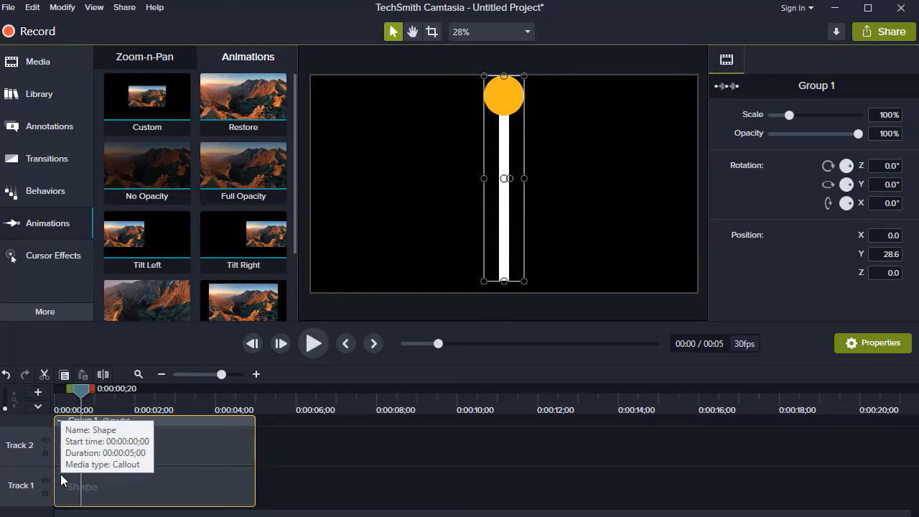
left_click(45, 311)
left_click(141, 326)
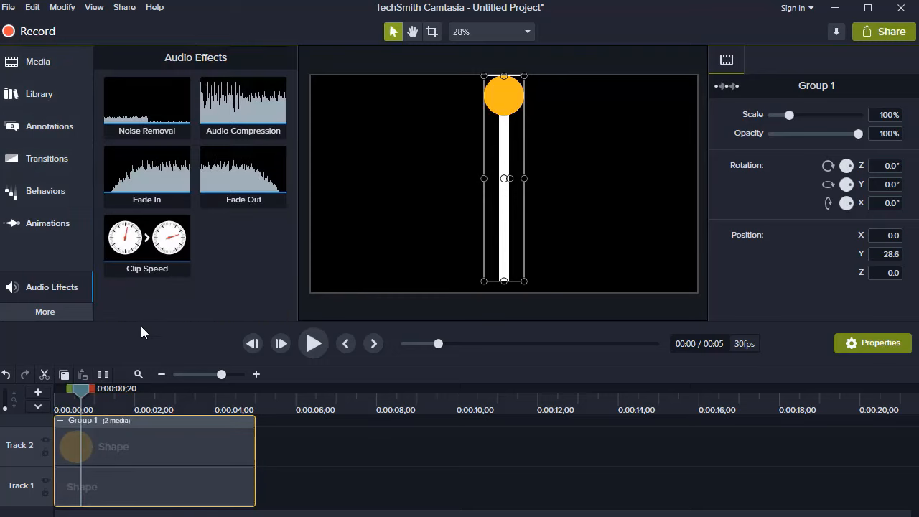
left_click(45, 313)
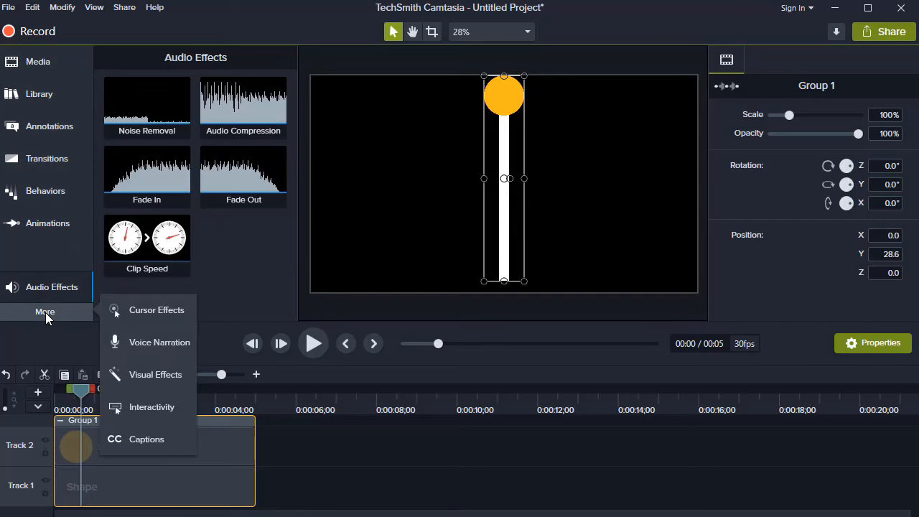
left_click(136, 378)
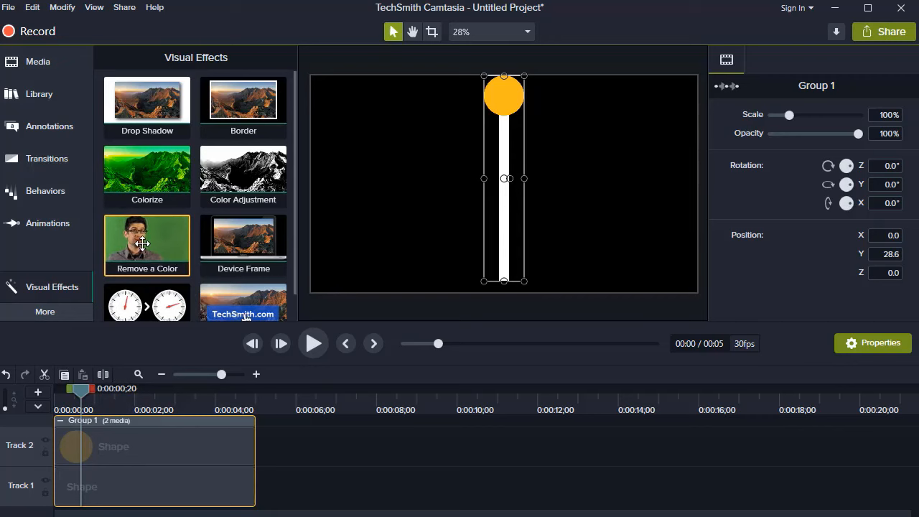
left_click_drag(145, 244, 110, 491)
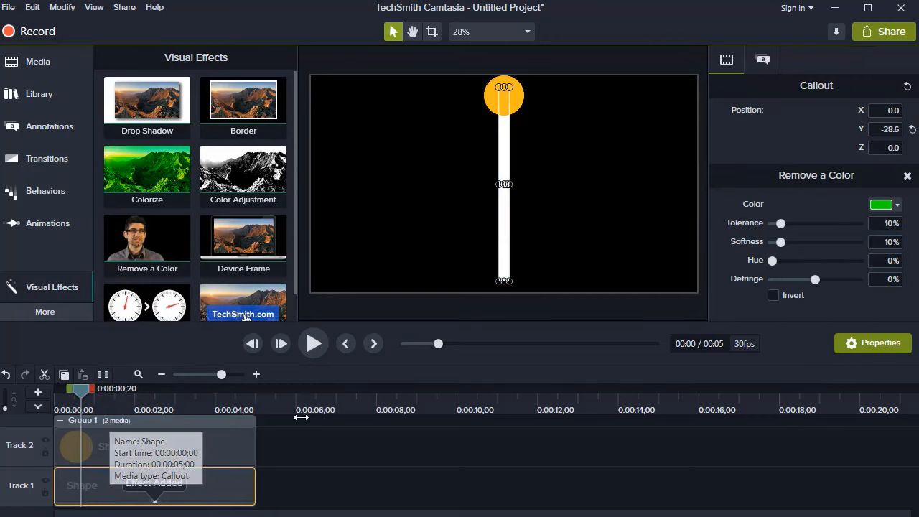
- Set the colour to remove to the bar's white by sampling it on the canvas, and play the animation
left_click(898, 206)
left_click(898, 206)
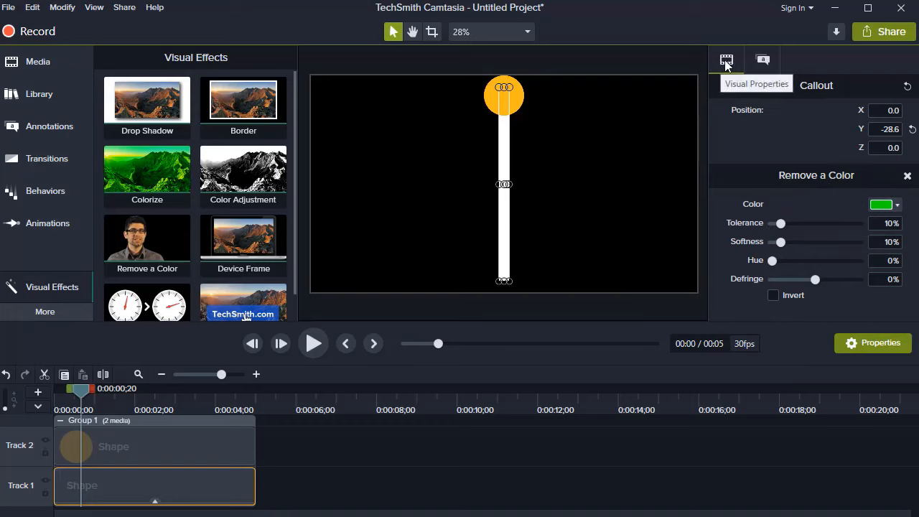
left_click(898, 206)
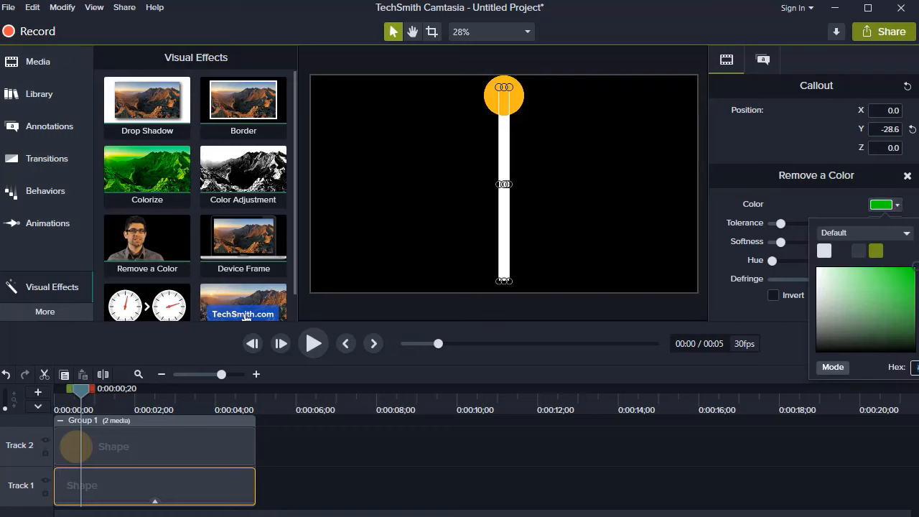
left_click(918, 233)
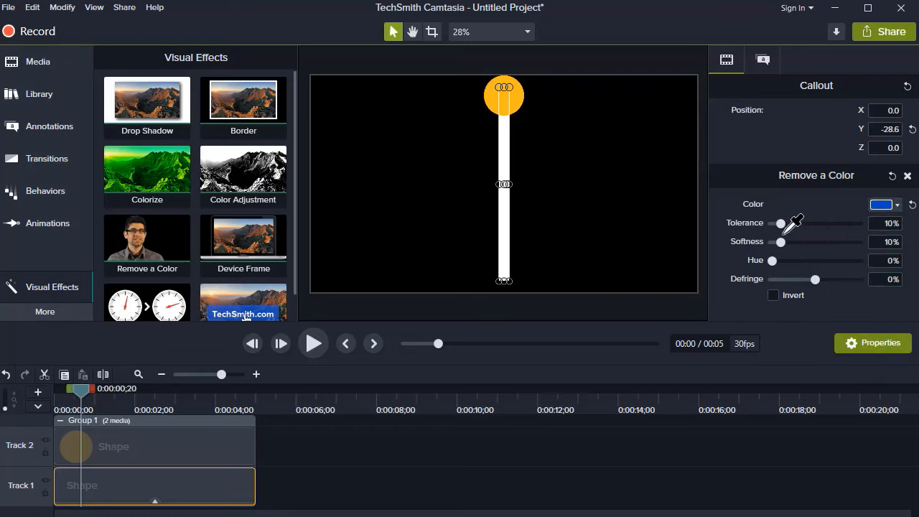
left_click(505, 227)
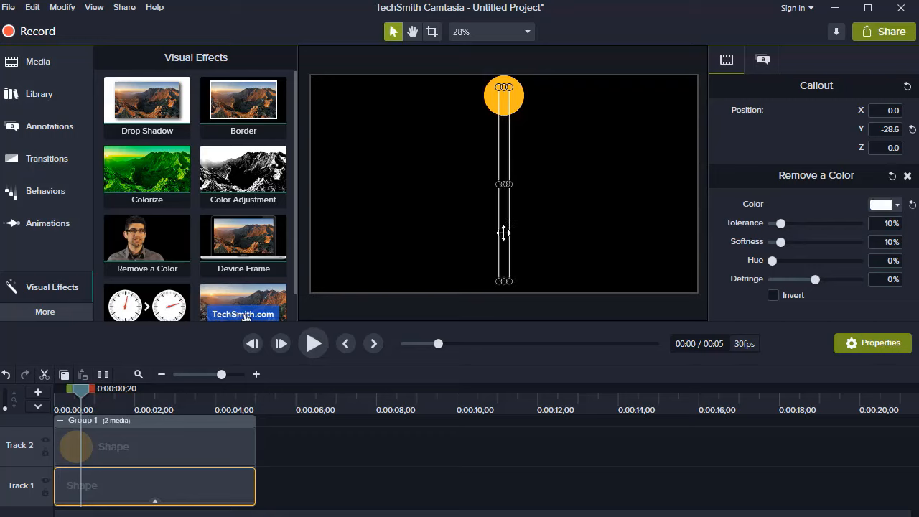
left_click(362, 278)
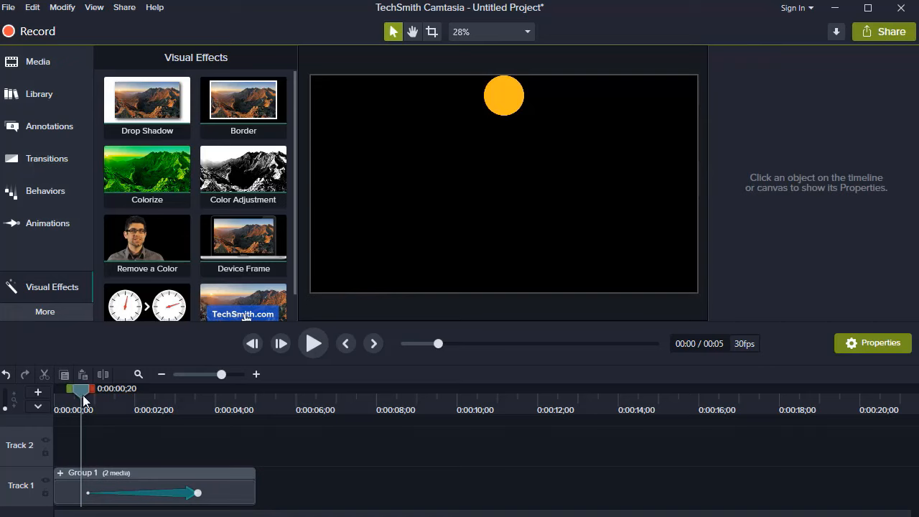
left_click(312, 346)
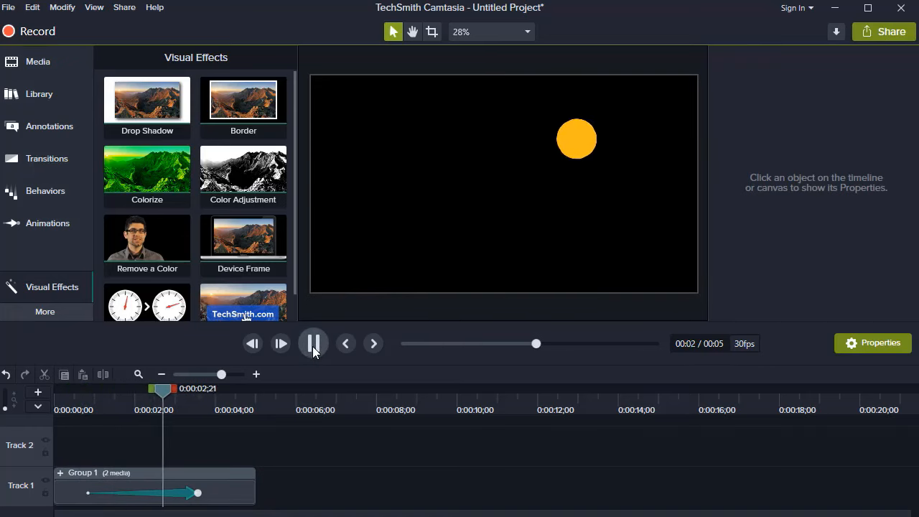
left_click(313, 346)
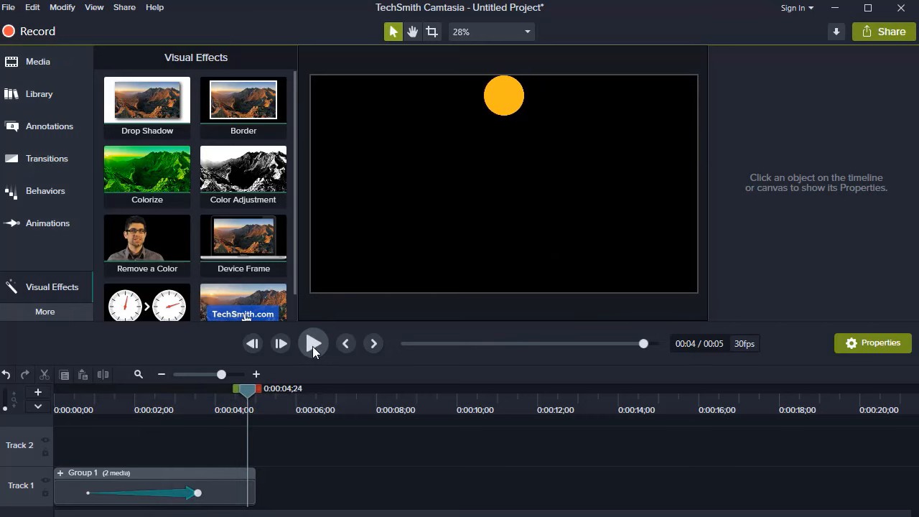
- Change the easing of the group's rotation animation to Linear and play it from near the start
left_click(178, 498)
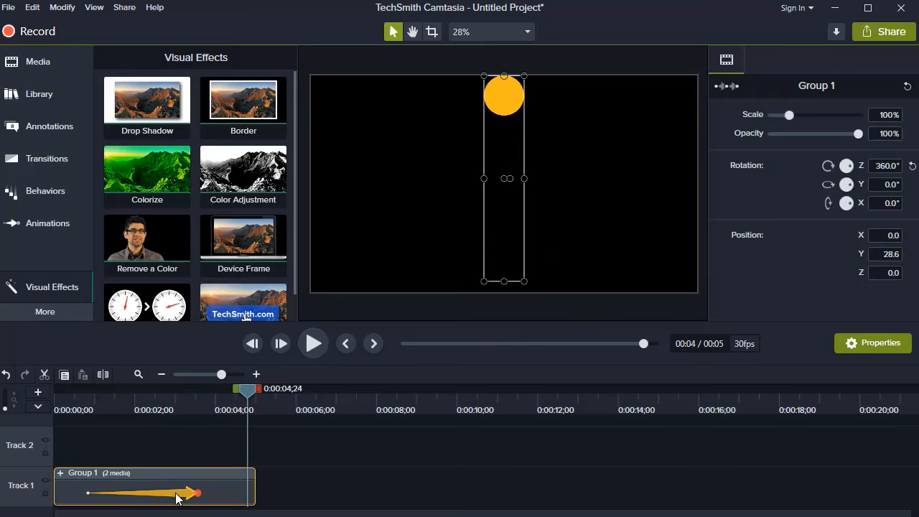
right_click(178, 499)
mouse_move(218, 457)
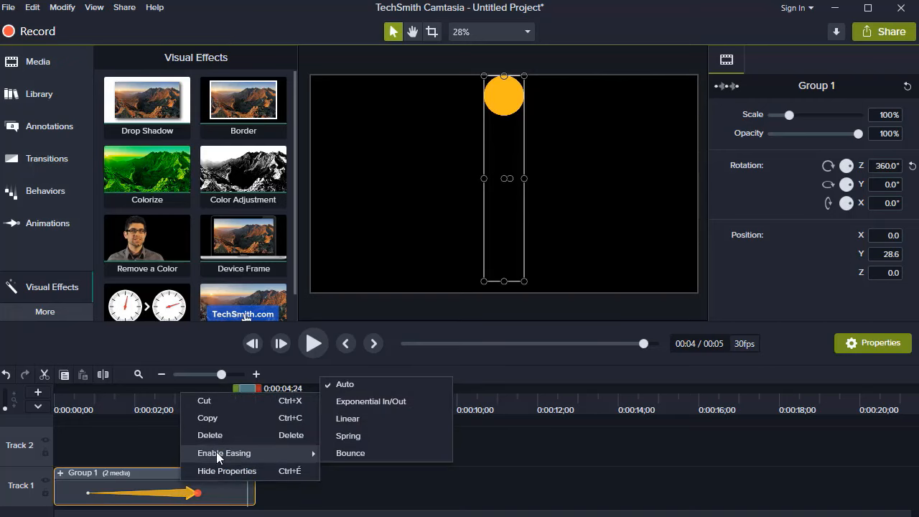
left_click(351, 420)
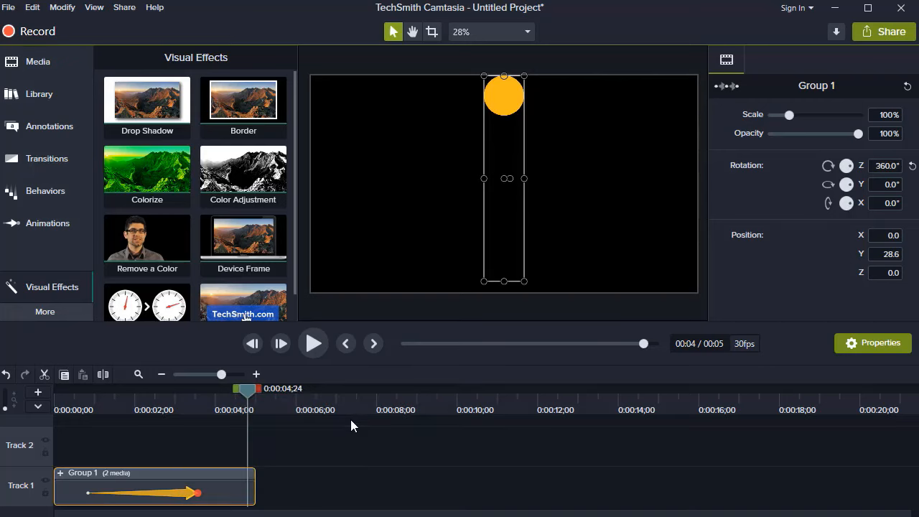
left_click(79, 400)
left_click(309, 349)
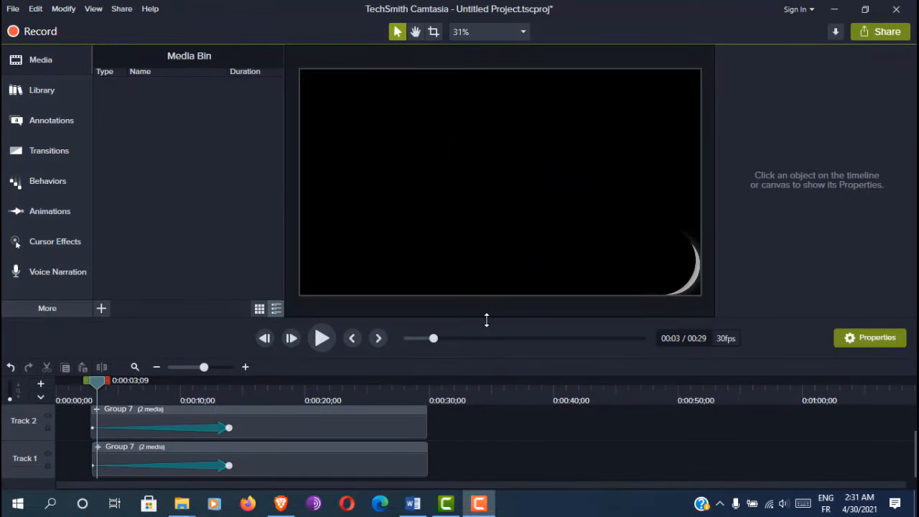
- Enlarge the timeline area of the example project and examine the shapes inside the group on Track 1
left_click_drag(487, 320, 482, 195)
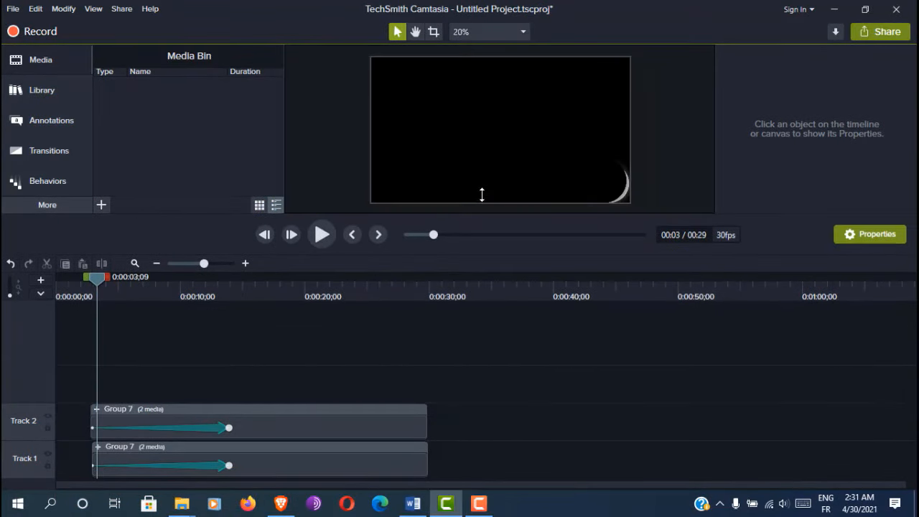
left_click(294, 423)
left_click(284, 460)
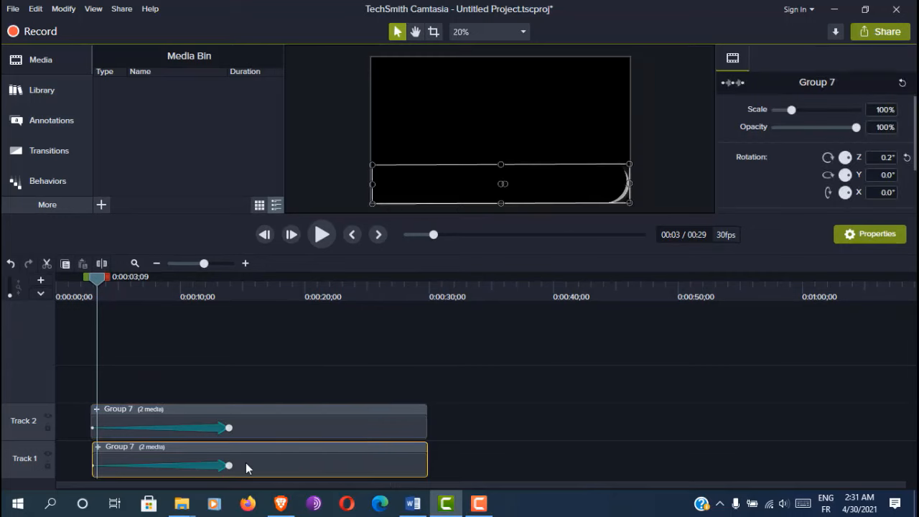
left_click(98, 448)
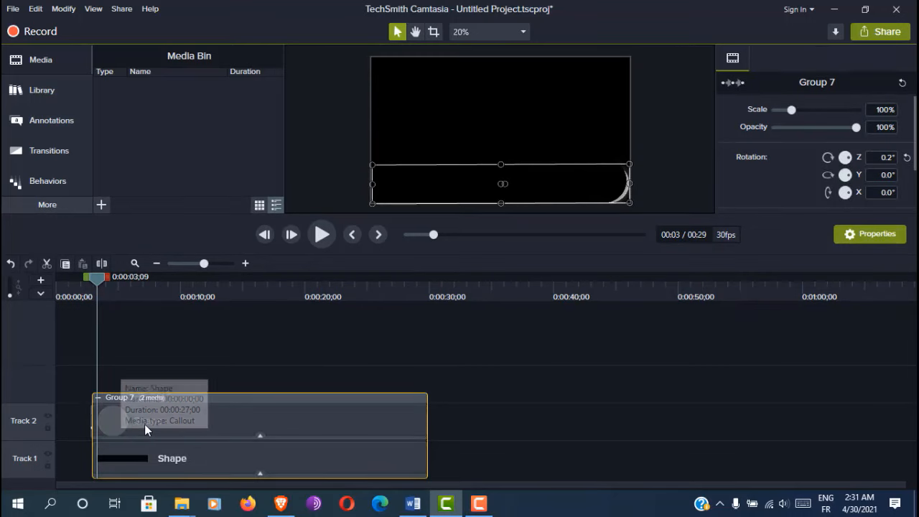
left_click(122, 416)
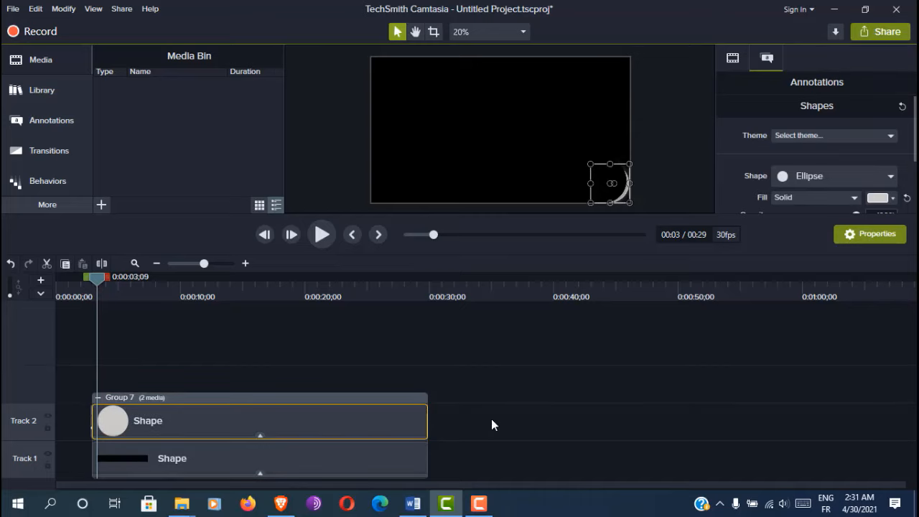
left_click(98, 398)
left_click(98, 446)
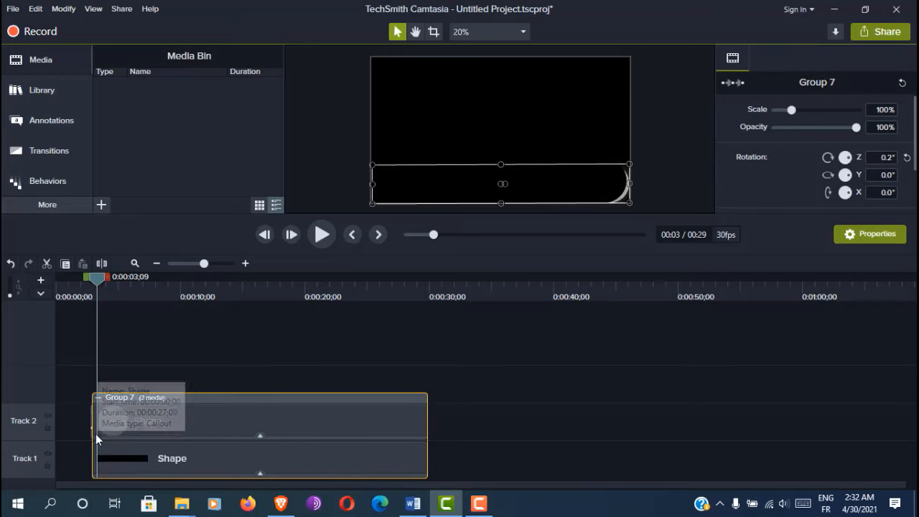
left_click(100, 399)
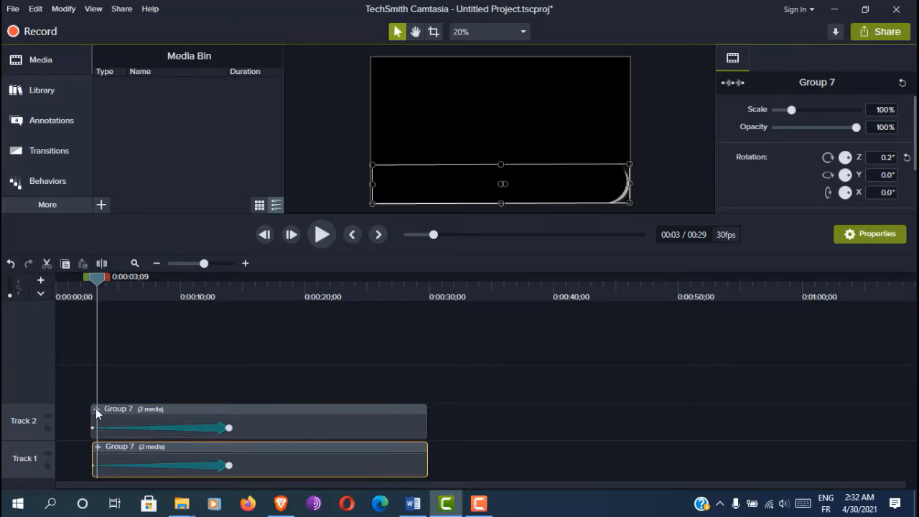
- Examine the black ellipse and black rectangle inside the group on Track 2, leaving the group collapsed
left_click(96, 408)
left_click(121, 395)
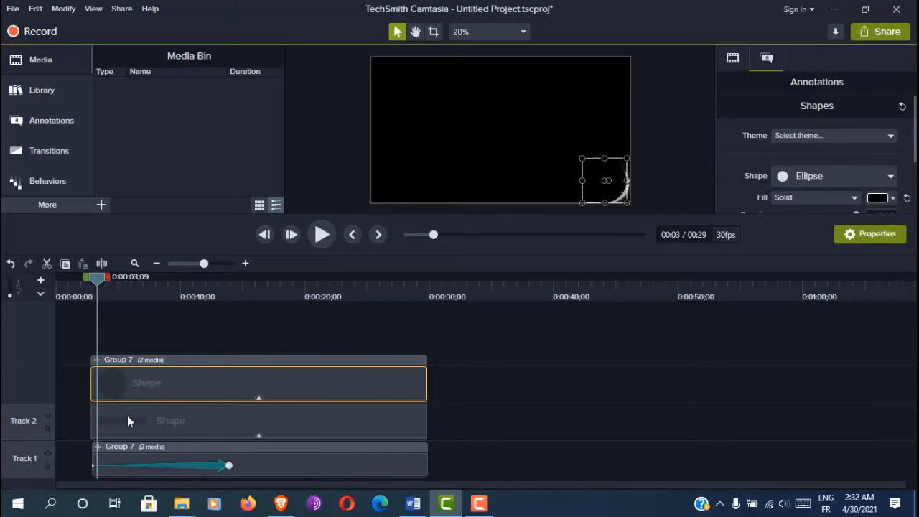
left_click(128, 420)
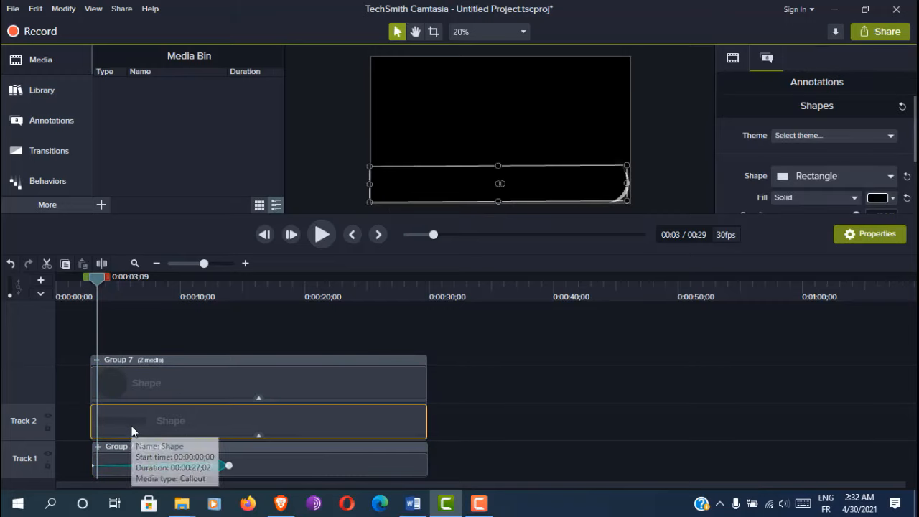
left_click(97, 361)
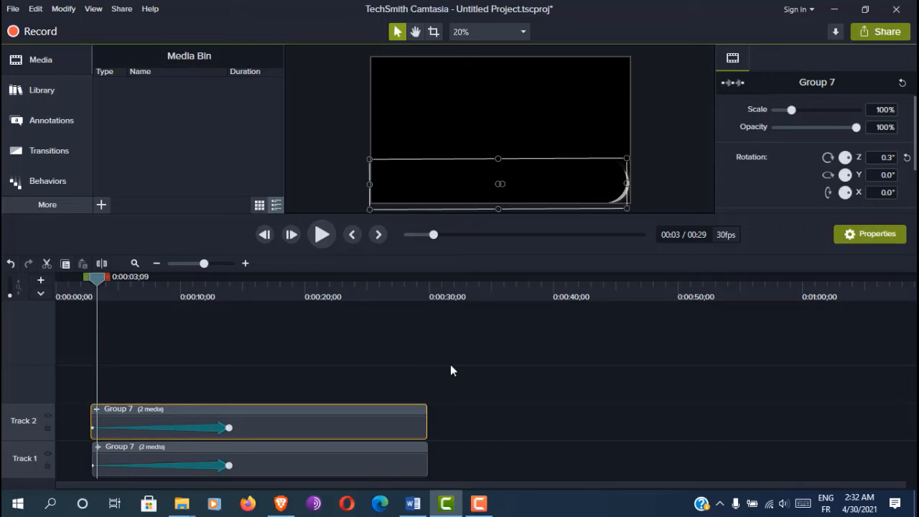
- Enlarge the canvas preview area and play part of the moon animation, leaving nothing selected when it is paused
left_click_drag(469, 214, 487, 335)
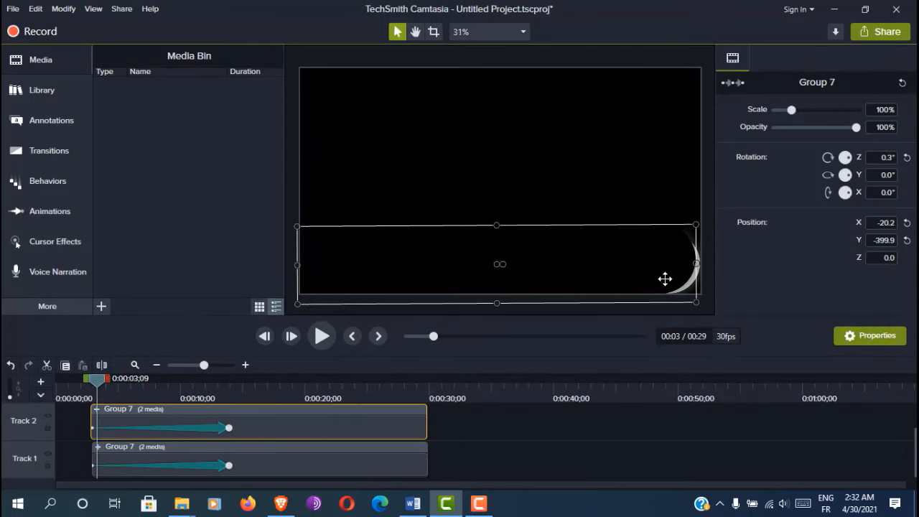
left_click(321, 345)
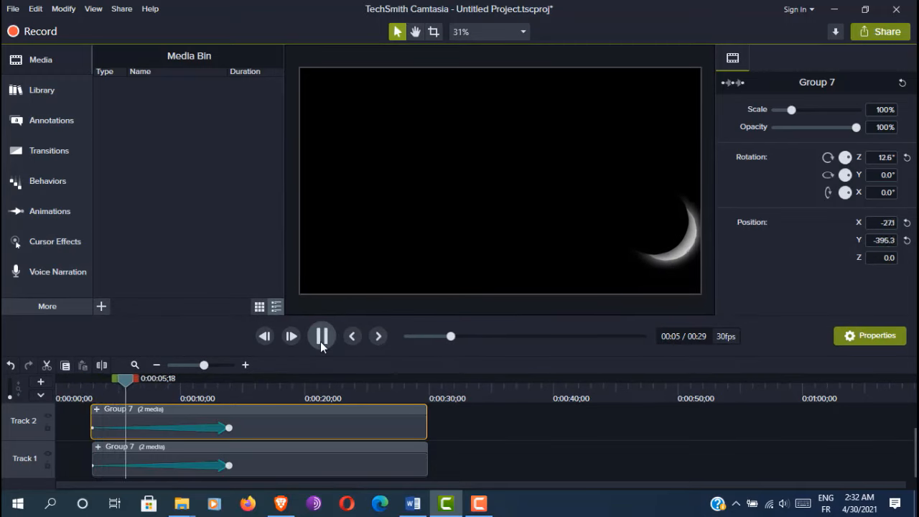
left_click(554, 134)
left_click(643, 179)
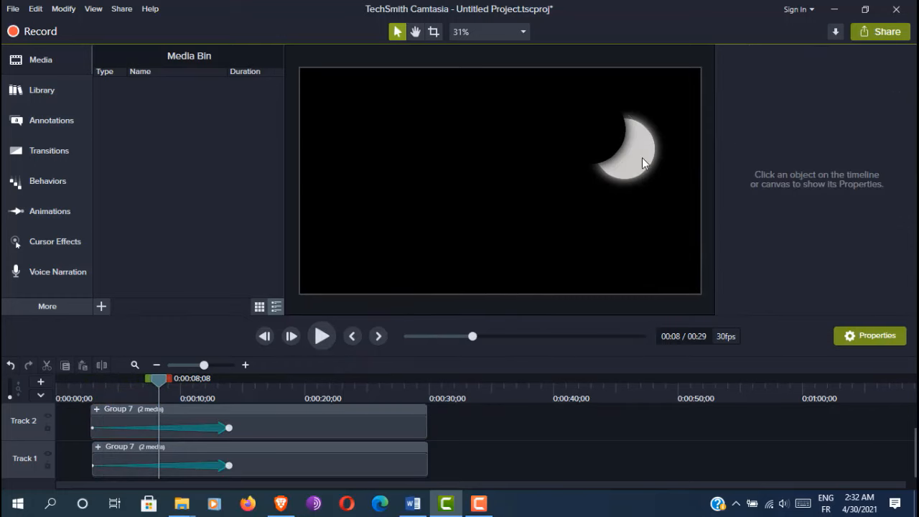
- Examine the shape properties of the grey ellipse and the black ellipse inside their groups, returning to the grey one
left_click(642, 157)
double_click(642, 158)
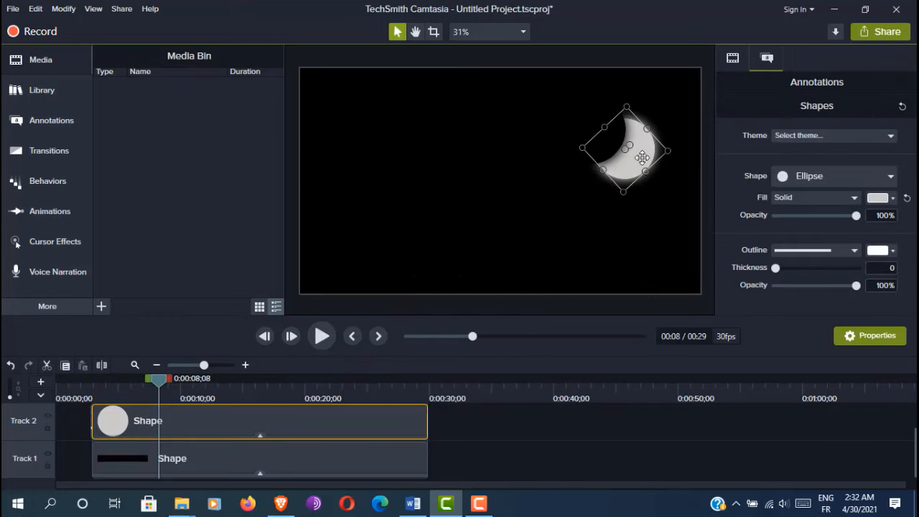
left_click(606, 145)
left_click(605, 145)
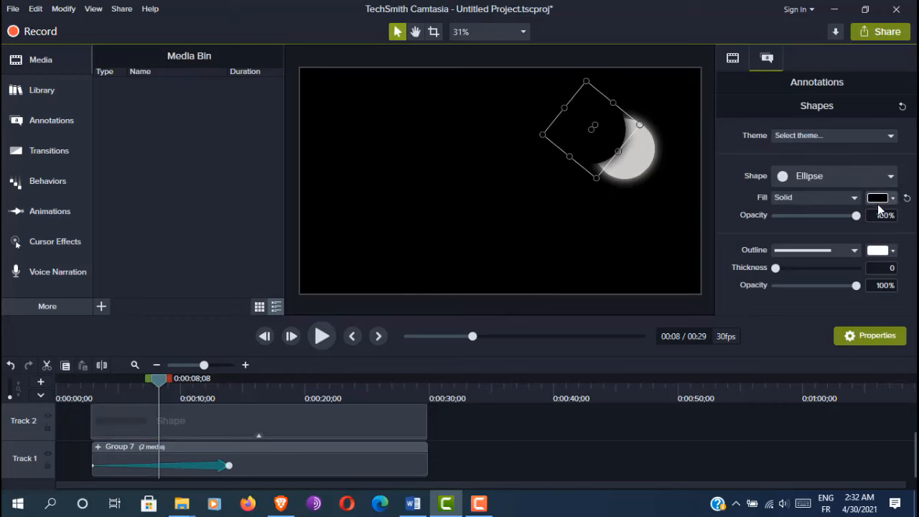
key("ctrl+z")
key("ctrl+z")
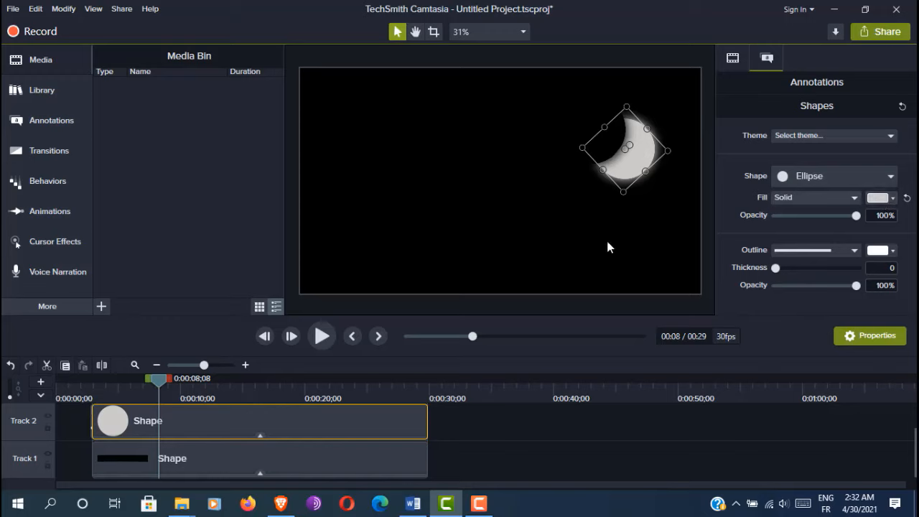
- Play the animation for a couple of seconds with the grey ellipse selected, and leave its group
left_click(324, 338)
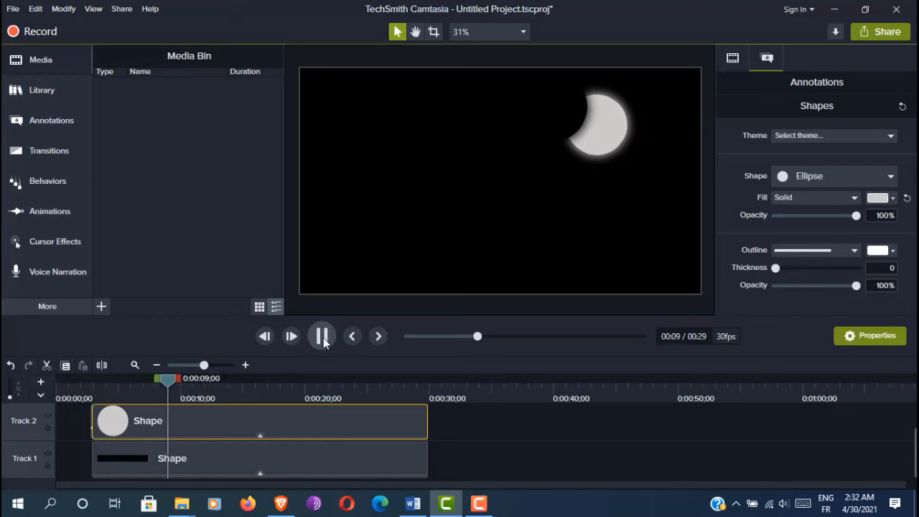
left_click(323, 338)
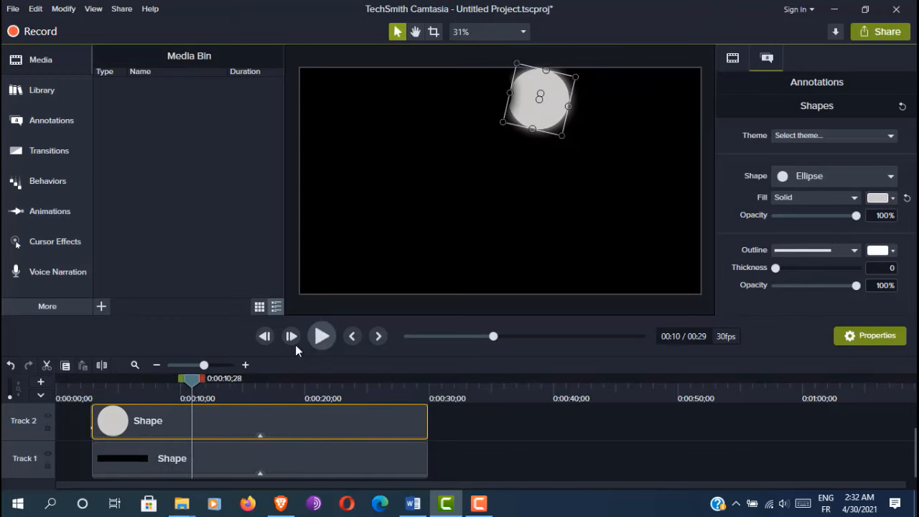
left_click(457, 429)
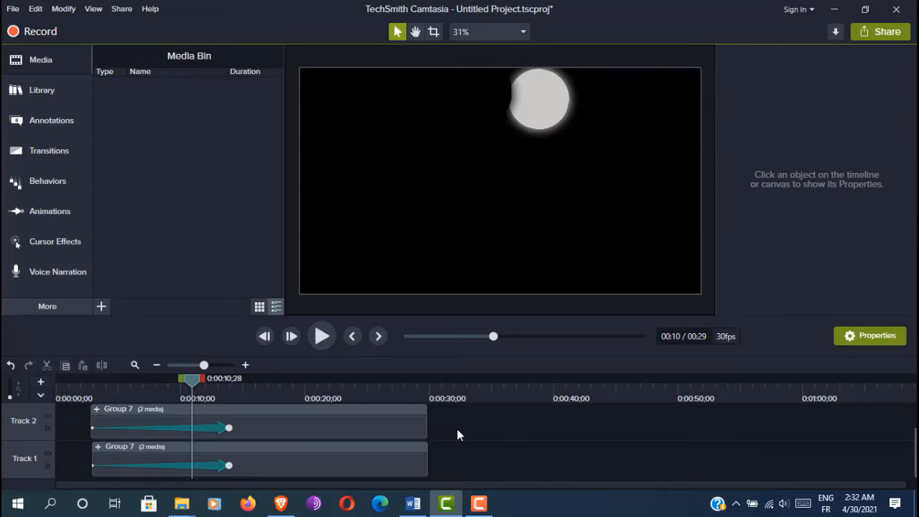
- Change the easing of the Track 2 group's animation to Linear
left_click(214, 434)
right_click(213, 434)
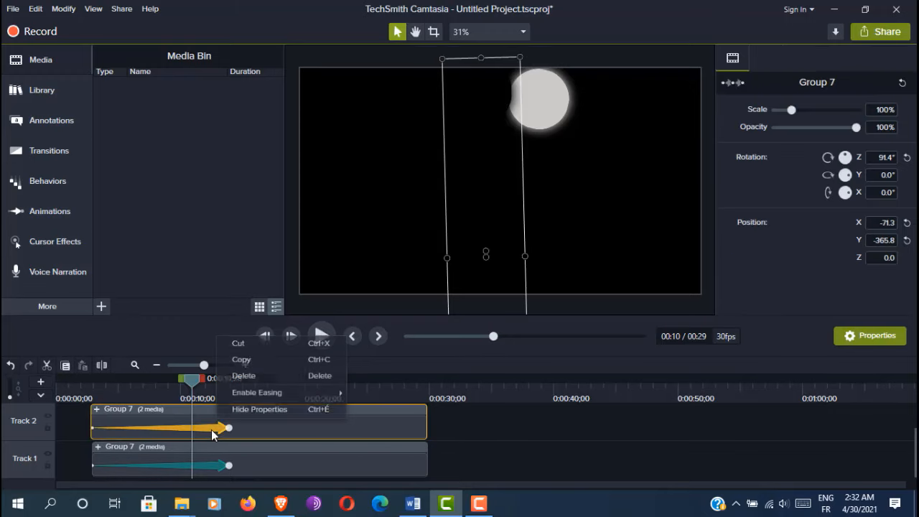
mouse_move(271, 393)
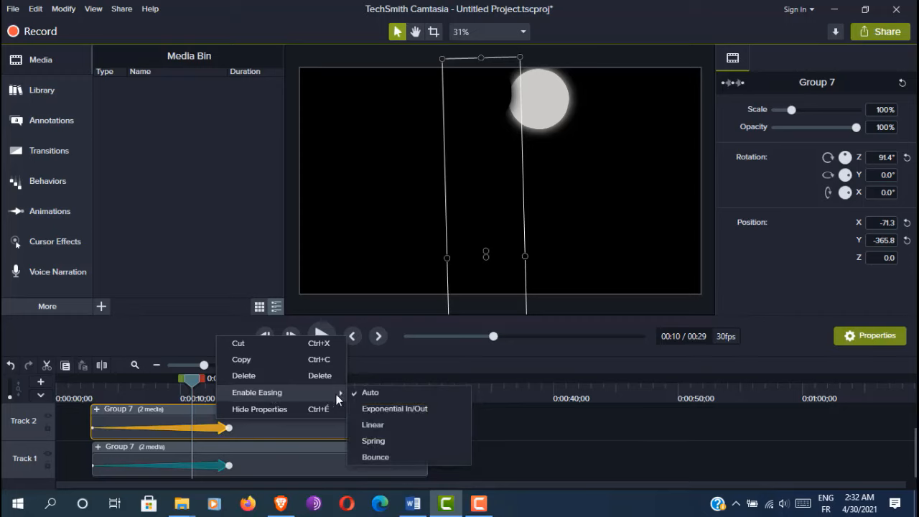
left_click(367, 424)
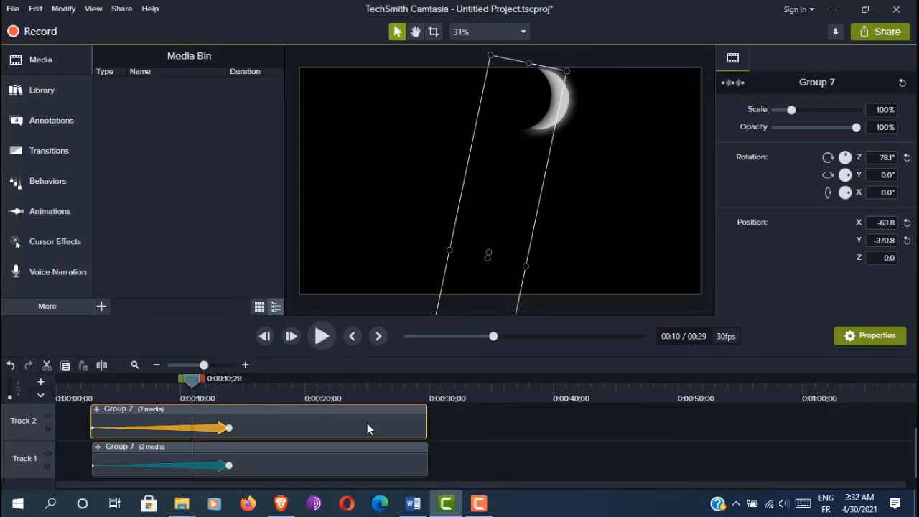
- Change the easing of the Track 1 group's animation to Linear
left_click(213, 474)
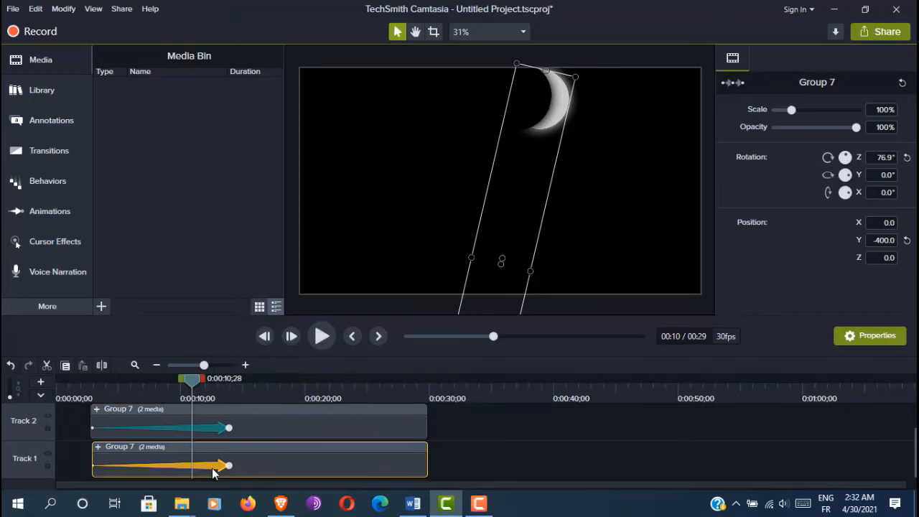
right_click(214, 474)
mouse_move(282, 432)
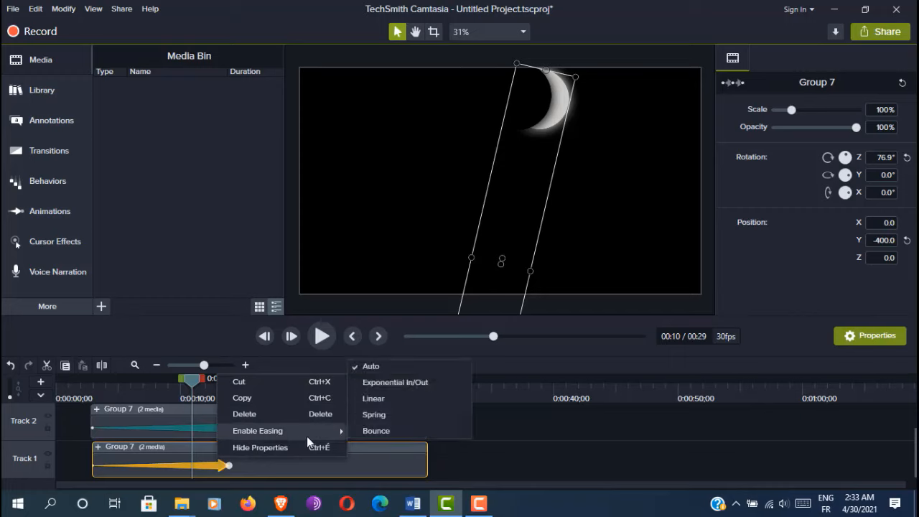
left_click(369, 398)
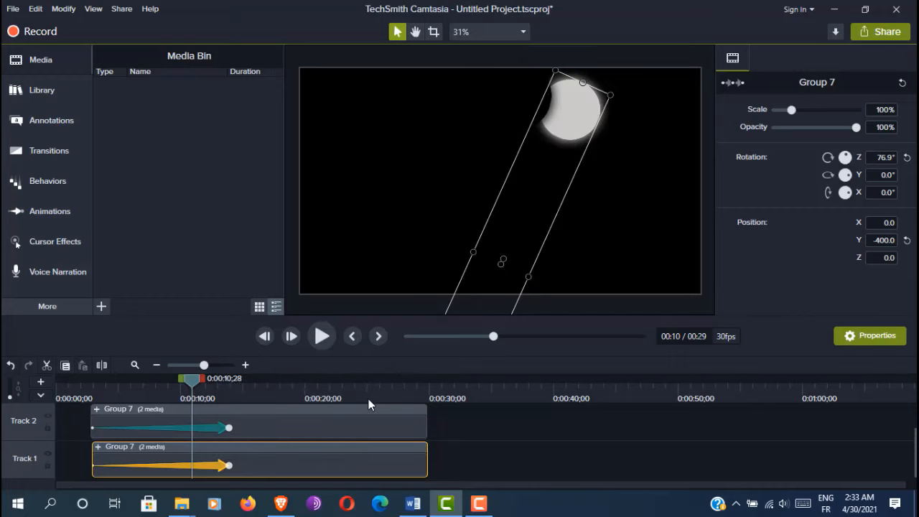
- Play the animation from the beginning of the two groups and pause it near the end of the rotation
left_click(93, 394)
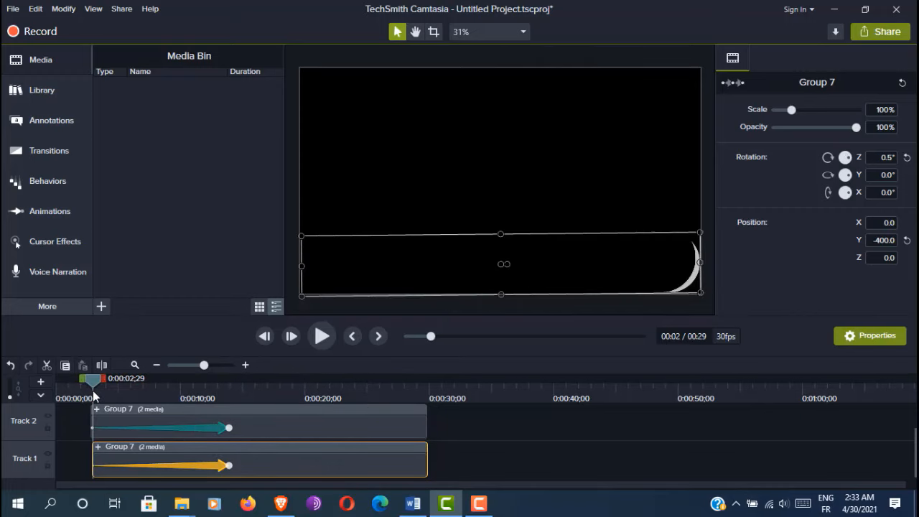
left_click(320, 339)
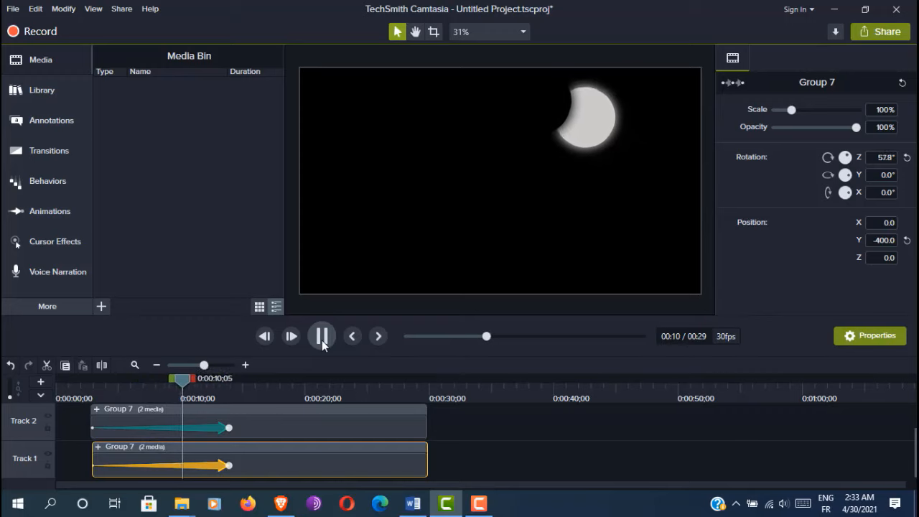
left_click(322, 341)
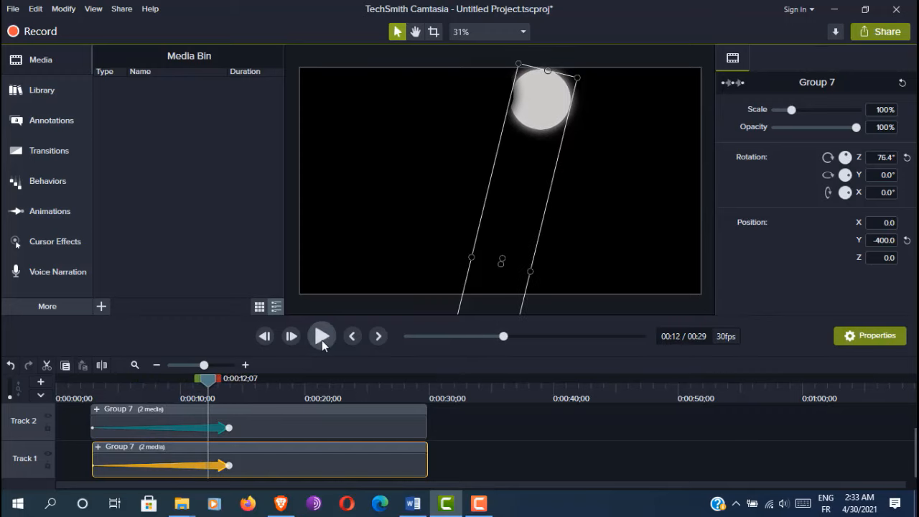
- Select the grey ellipse inside its group and apply the Drop Shadow visual effect to its clip
left_click(539, 115)
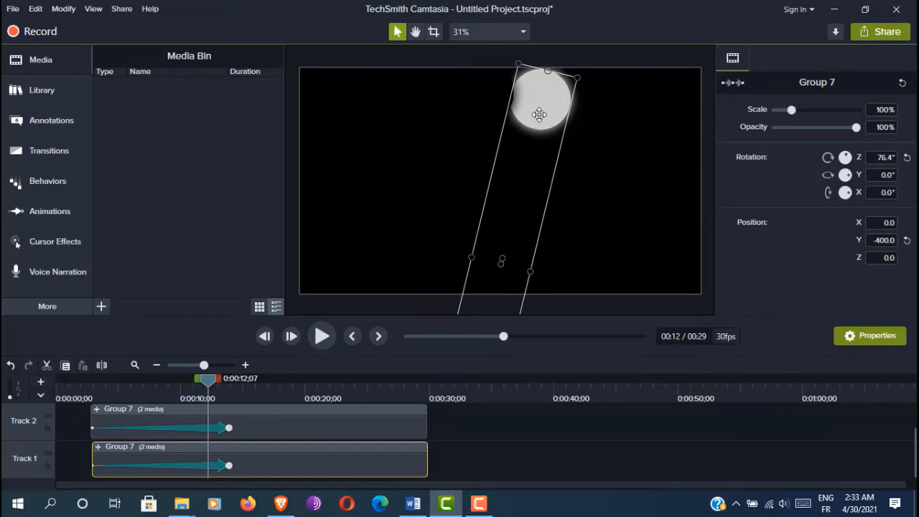
double_click(540, 115)
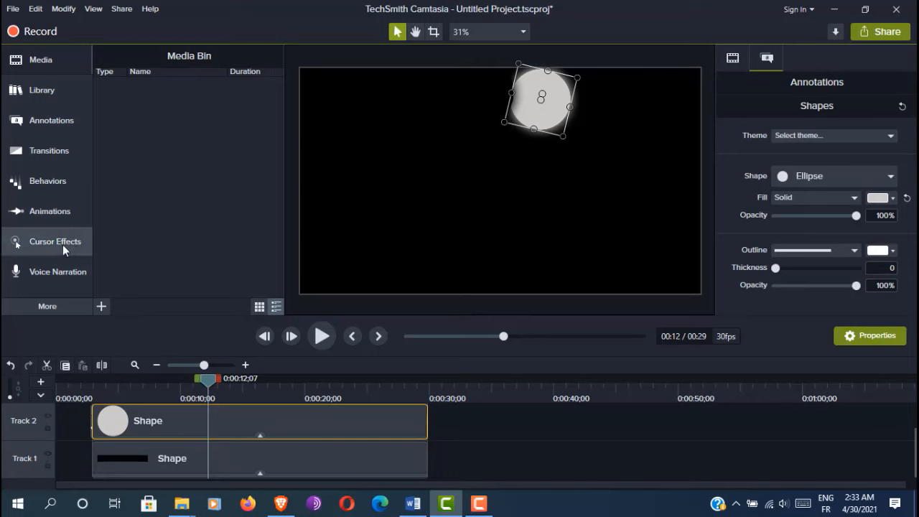
left_click(58, 309)
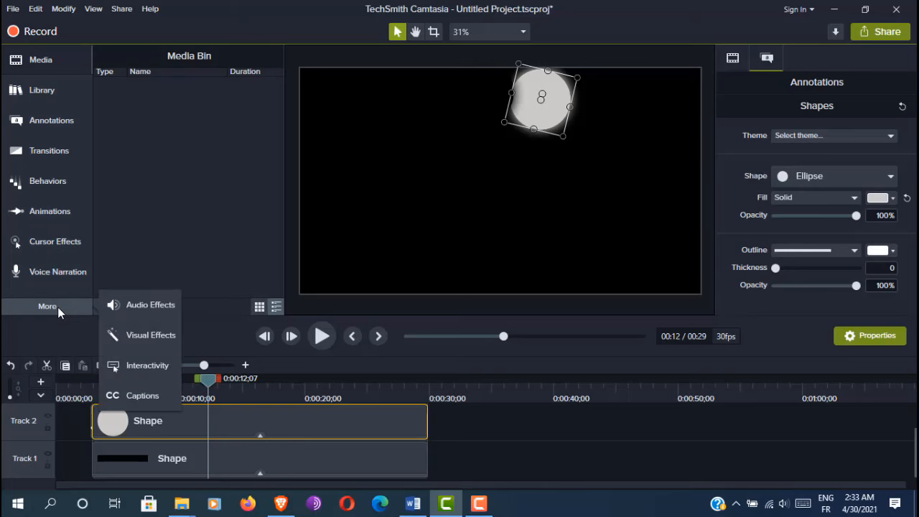
left_click(143, 336)
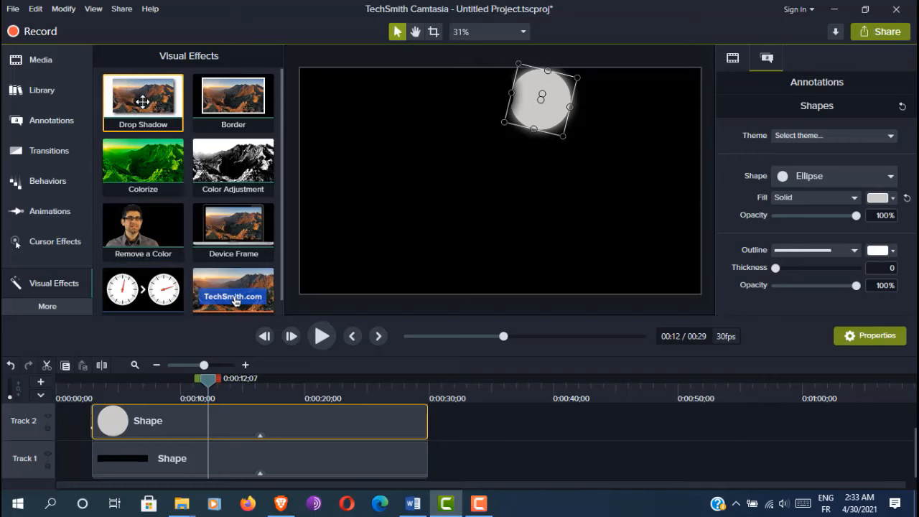
left_click_drag(143, 101, 186, 427)
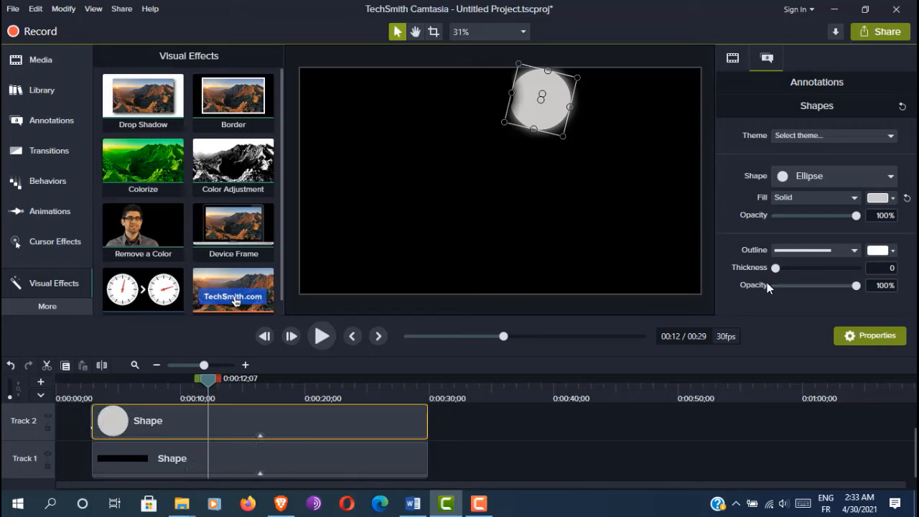
- Set the grey ellipse's Drop Shadow opacity to 90% and blur to 16, and play the animation from just before the clip
left_click(732, 61)
scroll(779, 200, "down", 3)
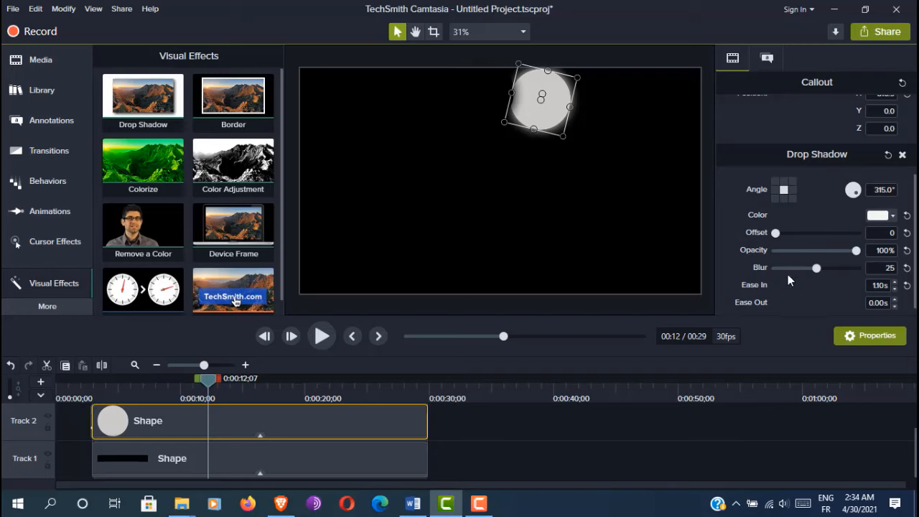
left_click_drag(858, 250, 801, 271)
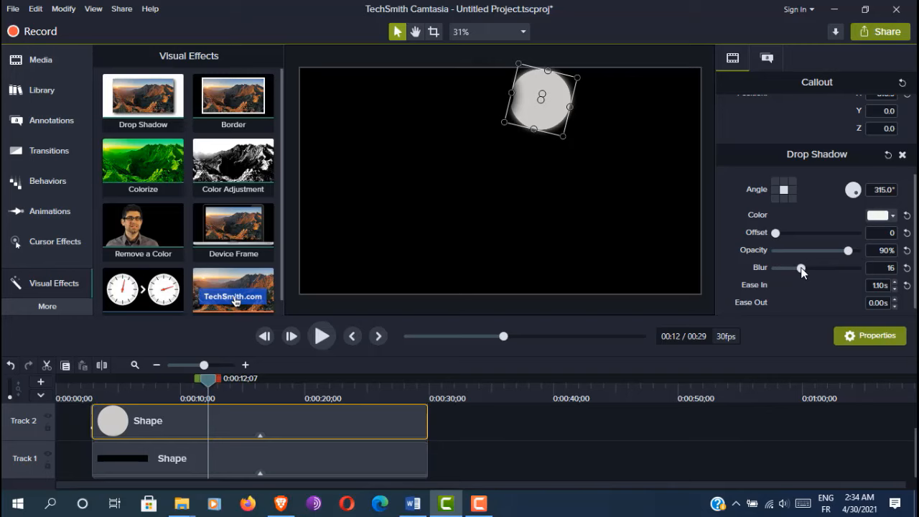
left_click(90, 387)
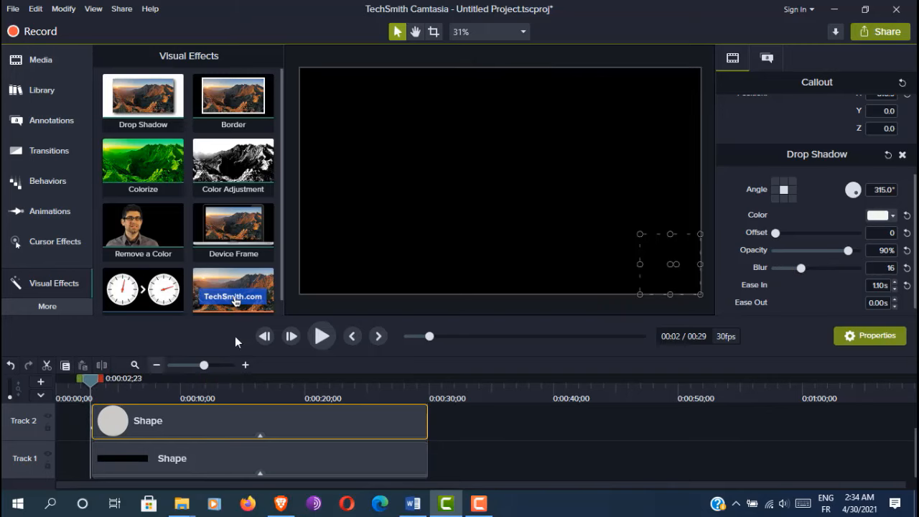
left_click(321, 338)
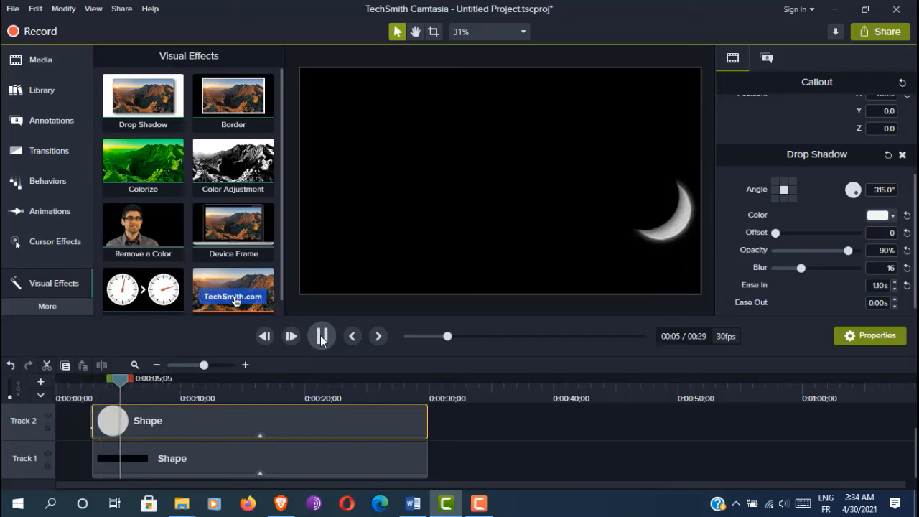